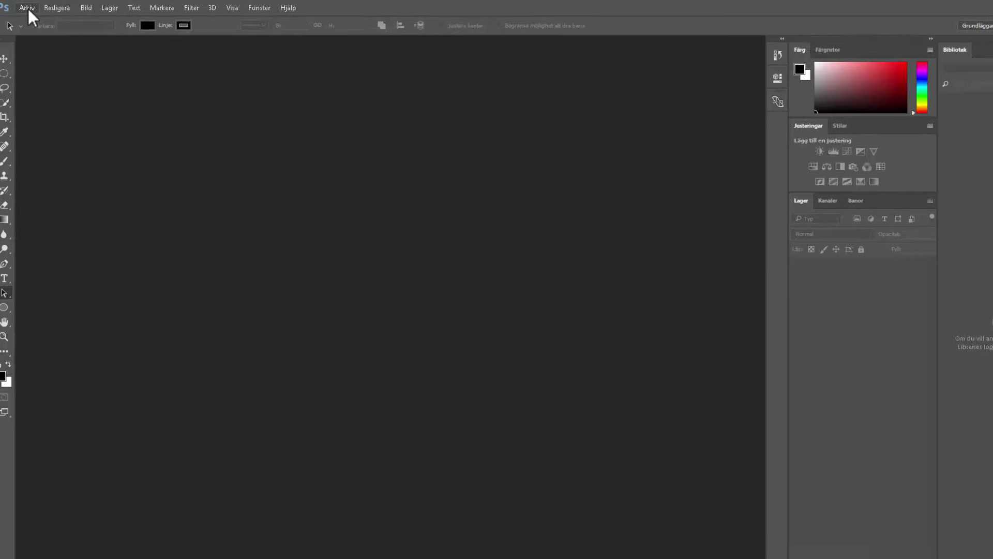
# Step: Open the clock reference image clock_gränsnittsdesign.jpg from the Arkiv menu
pyautogui.click(27, 9)
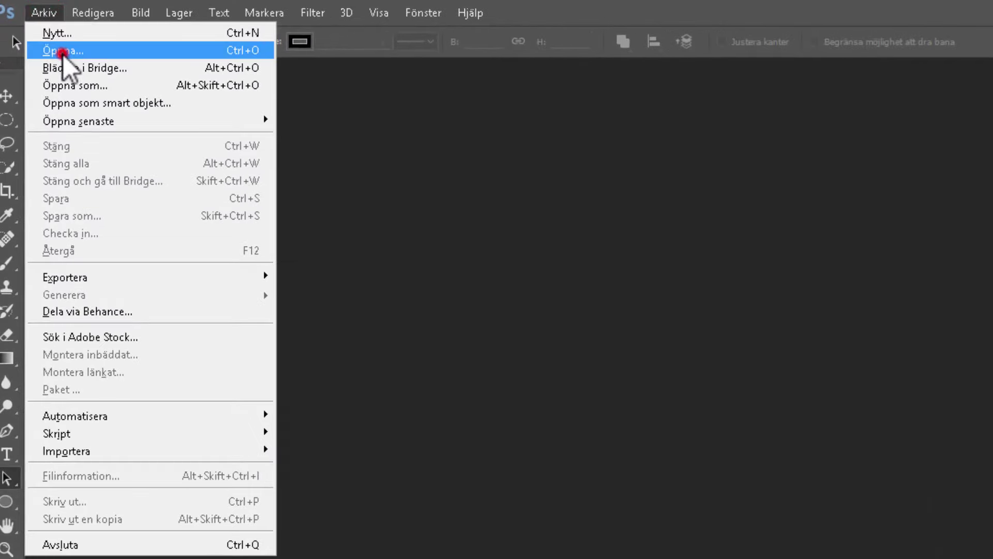
pyautogui.click(62, 51)
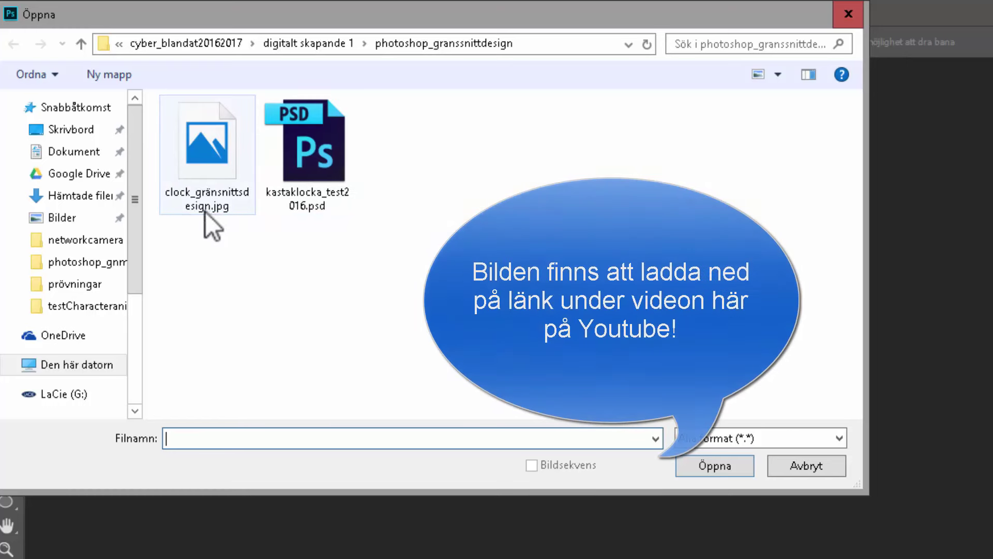
pyautogui.doubleClick(213, 144)
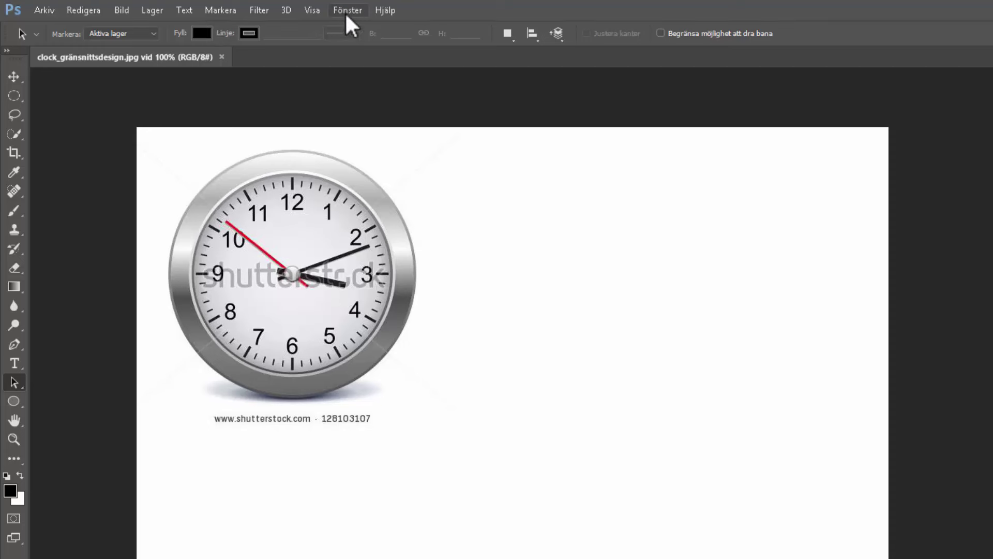
# Step: Reset the workspace to the default Essentials (Det viktigaste) layout
pyautogui.click(346, 17)
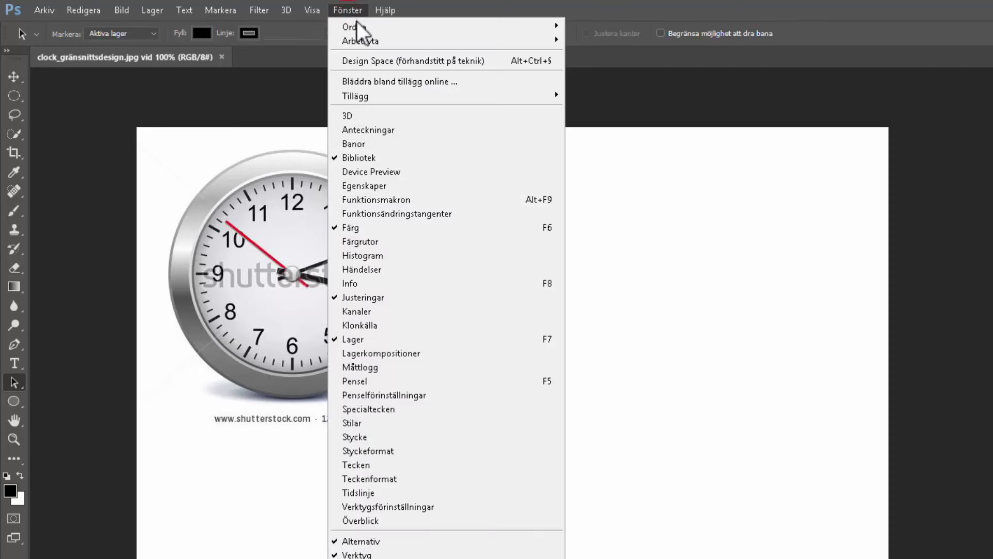
pyautogui.click(361, 41)
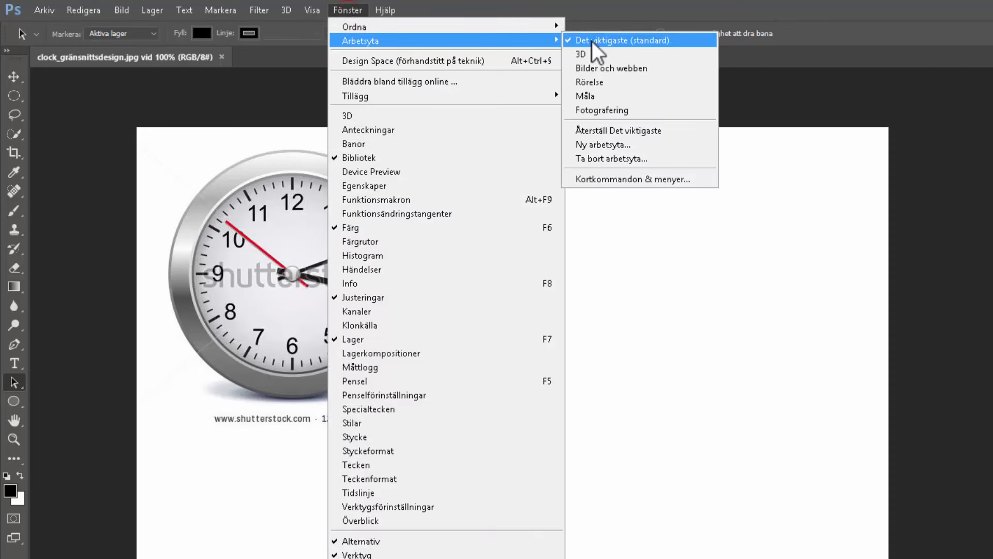
pyautogui.click(621, 131)
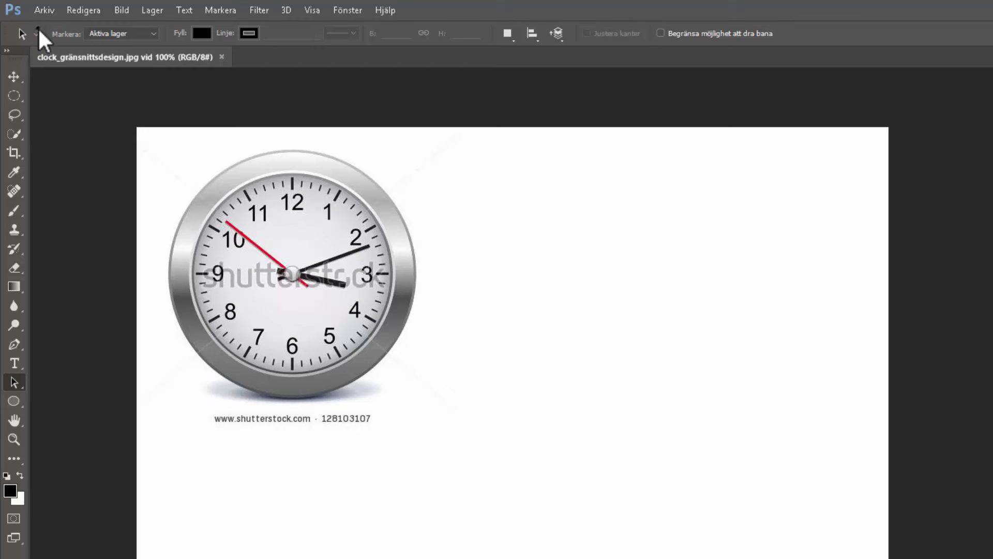
# Step: Reset all tools to their default settings with Återställ alla verktyg
pyautogui.rightClick(38, 32)
pyautogui.click(66, 41)
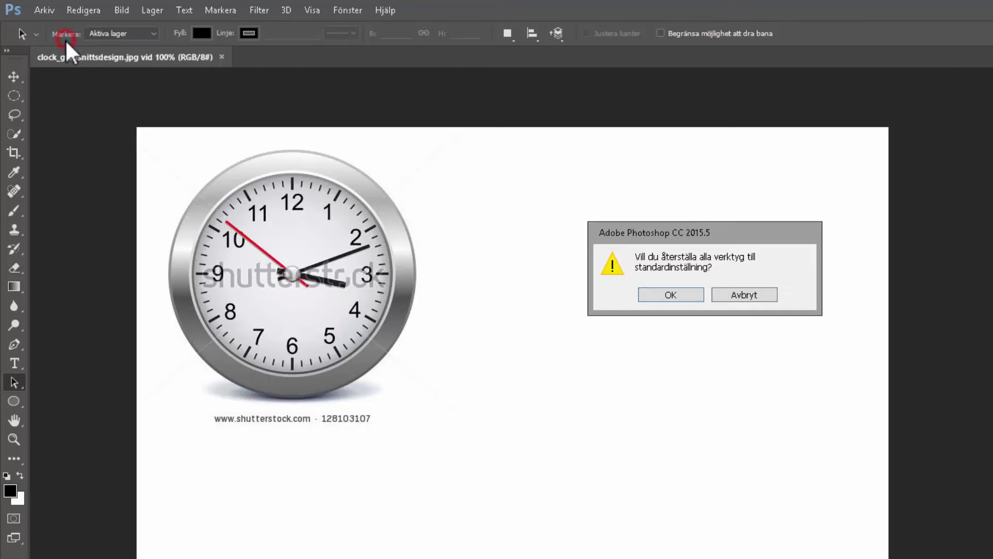
pyautogui.click(688, 294)
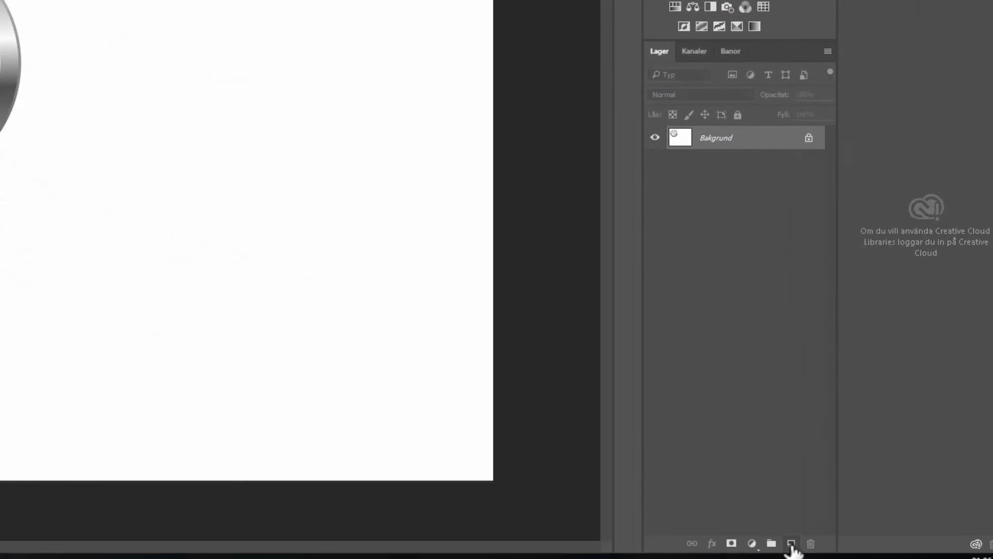
# Step: Add a new empty layer, Lager 1, above the Bakgrund layer
pyautogui.click(791, 544)
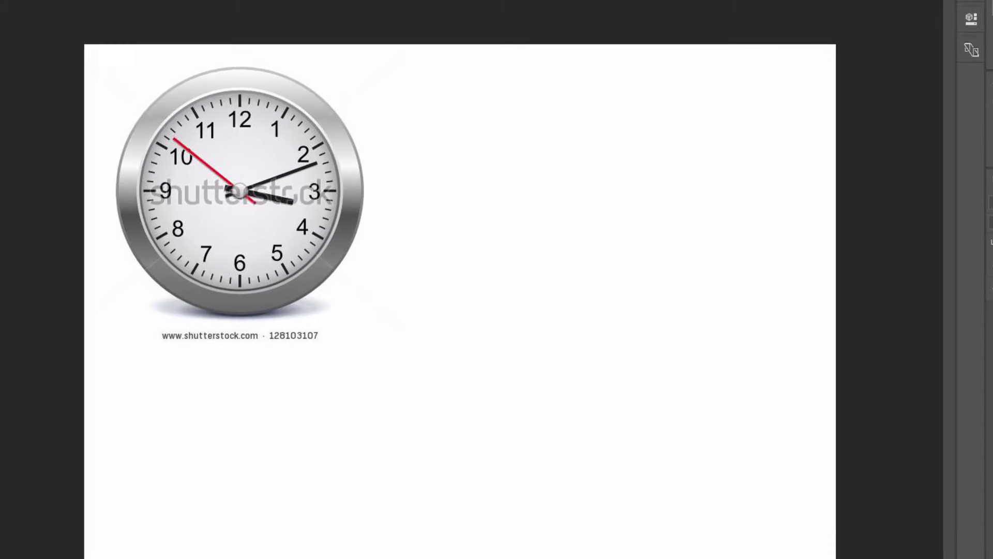
pyautogui.click(29, 331)
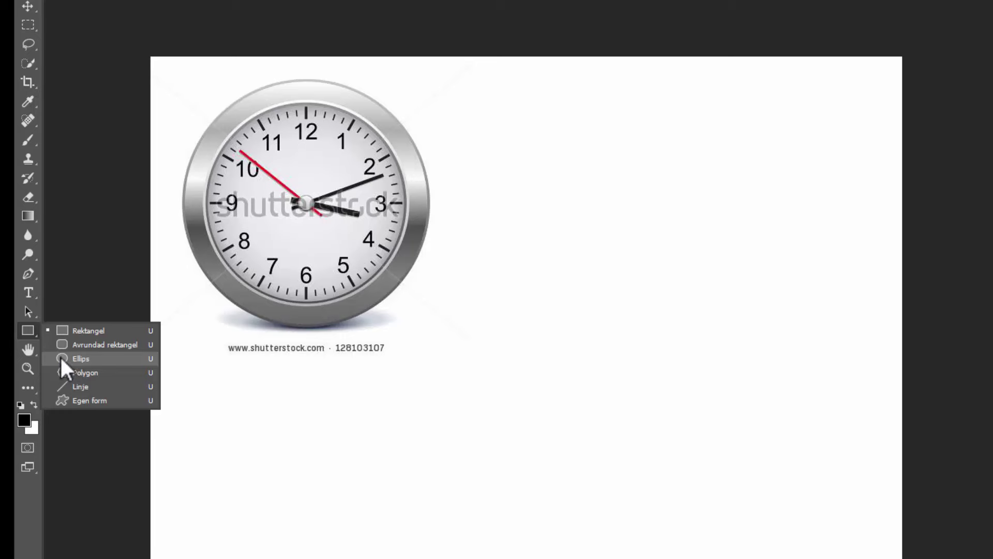
# Step: Select the Ellipse tool in Form mode with black fill and no stroke
pyautogui.click(75, 359)
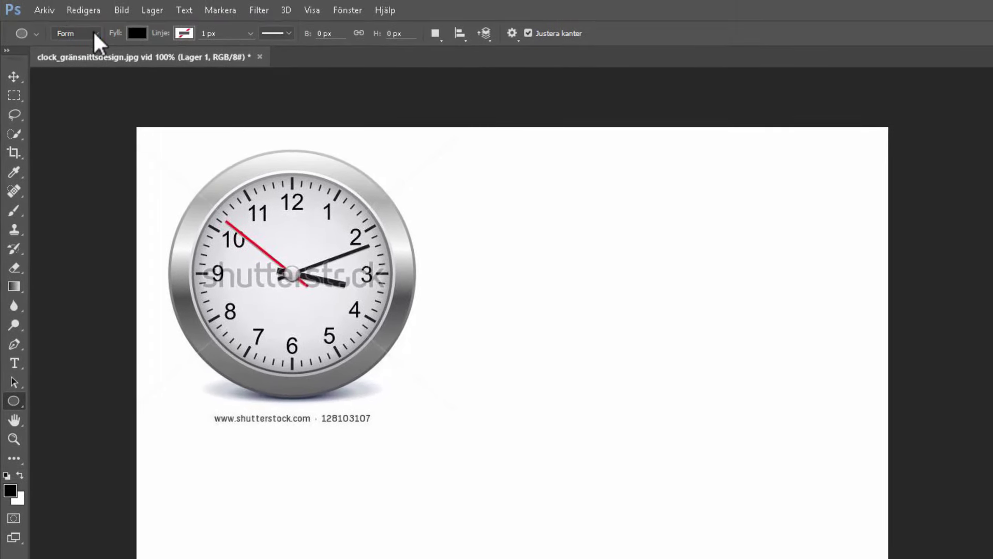
pyautogui.click(95, 33)
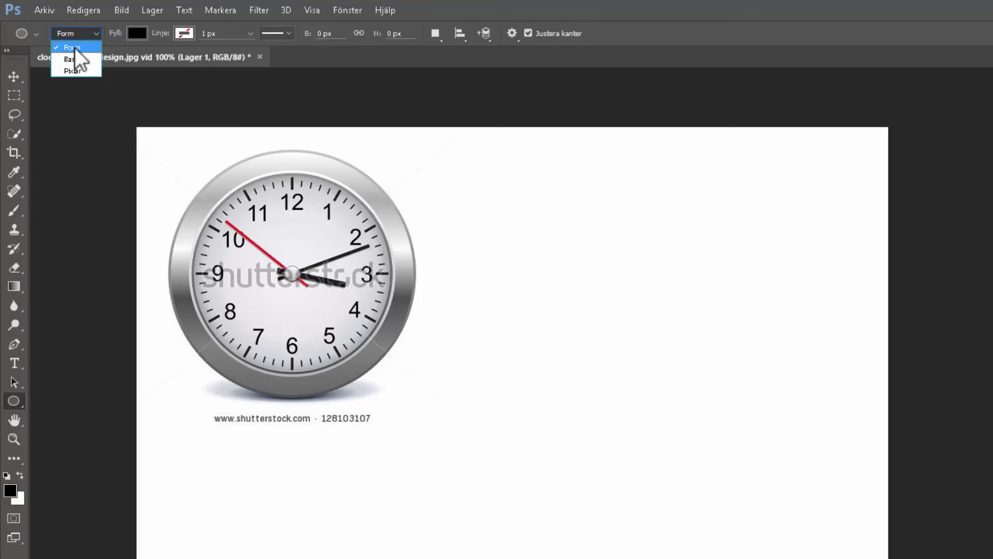
pyautogui.click(94, 33)
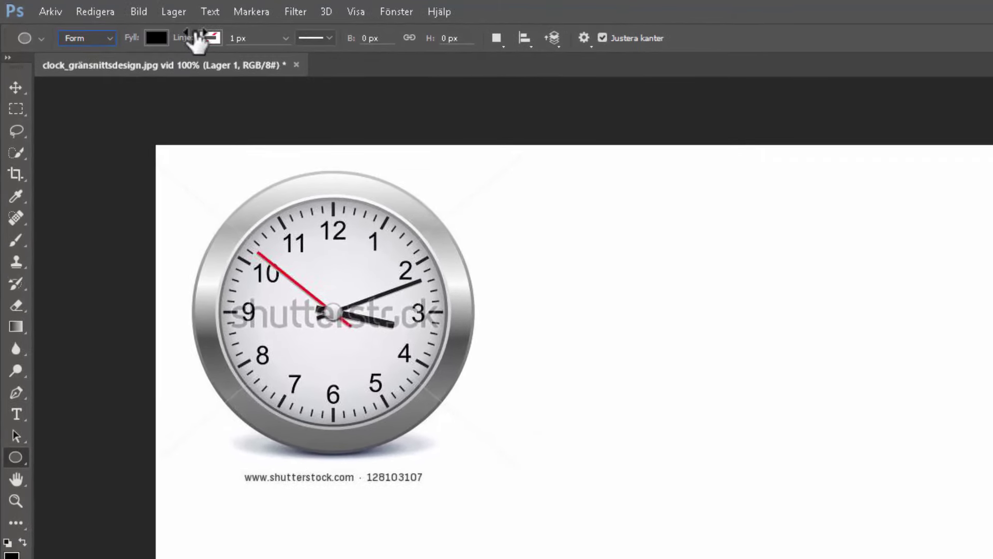
pyautogui.click(218, 38)
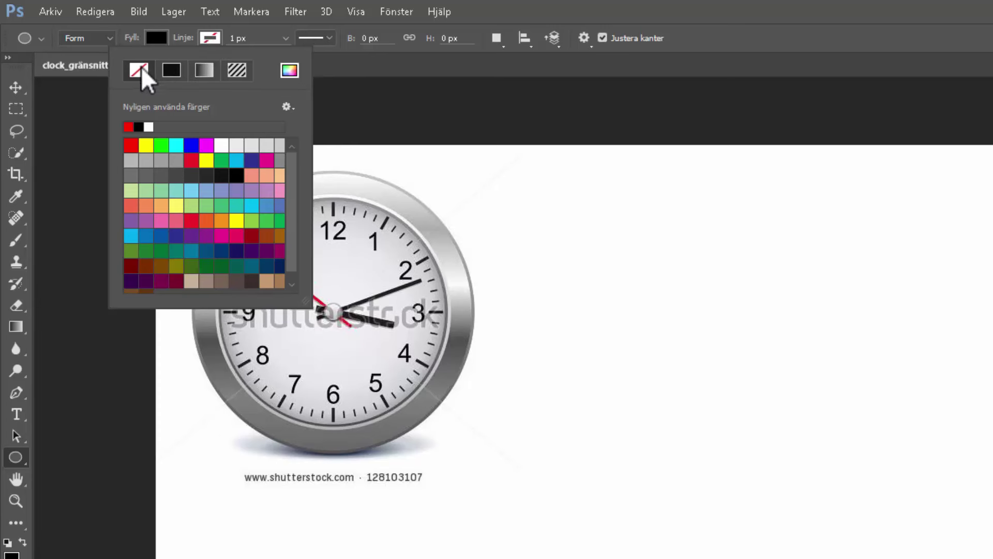
pyautogui.click(266, 28)
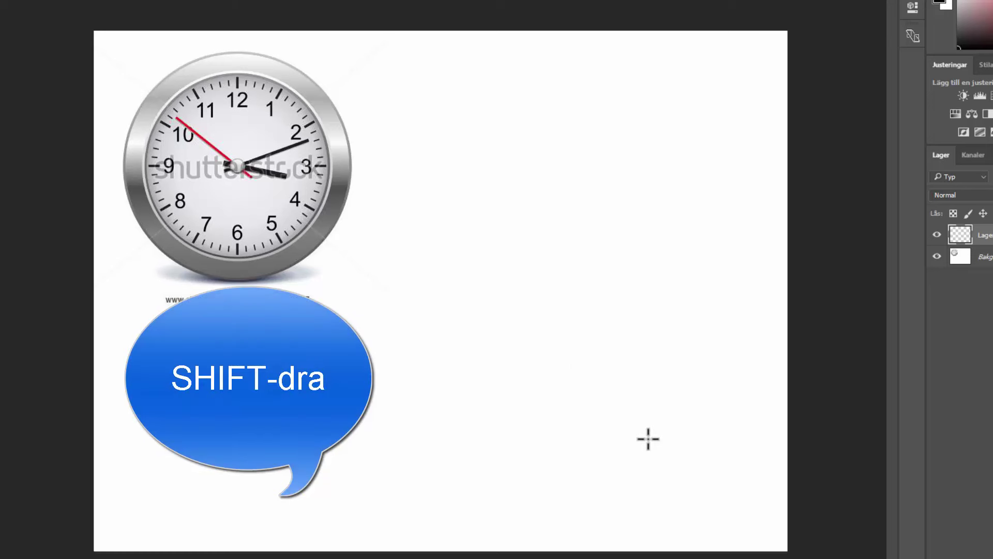
# Step: Draw a black circle about 371 px wide as Elips 1, then nudge it up-left
pyautogui.moveTo(443, 276); pyautogui.dragTo(756, 525)
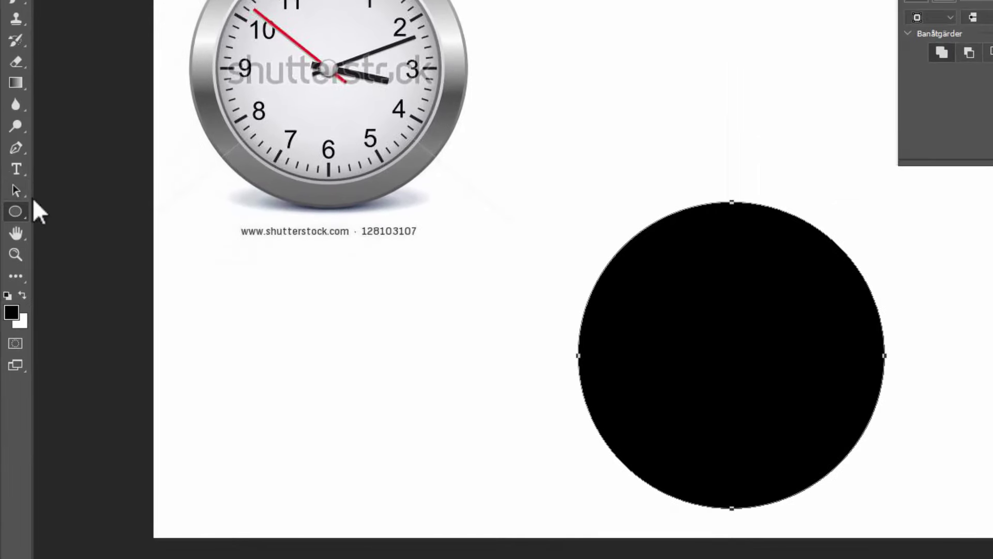
pyautogui.click(11, 190)
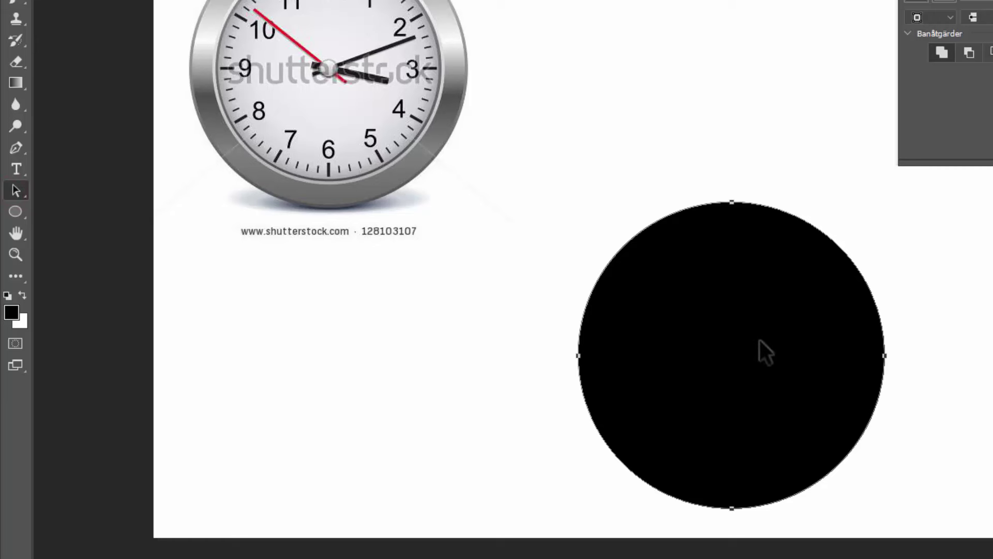
pyautogui.moveTo(759, 336)
pyautogui.mouseDown()
pyautogui.moveTo(738, 305)
pyautogui.moveTo(744, 285)
pyautogui.mouseUp()
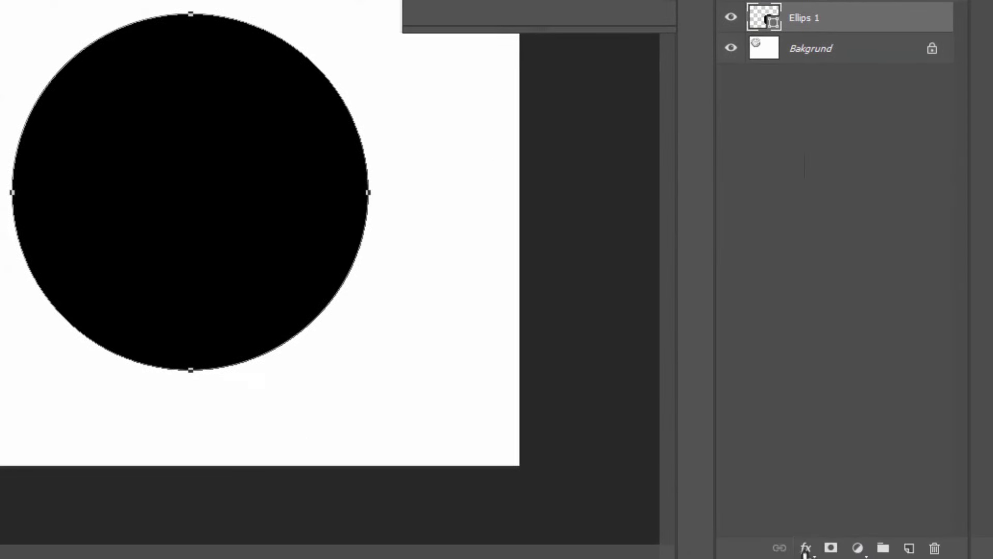
# Step: Bring up Blandningsalternativ in the Lagerstil dialog for Elips 1, moved to the right
pyautogui.click(805, 548)
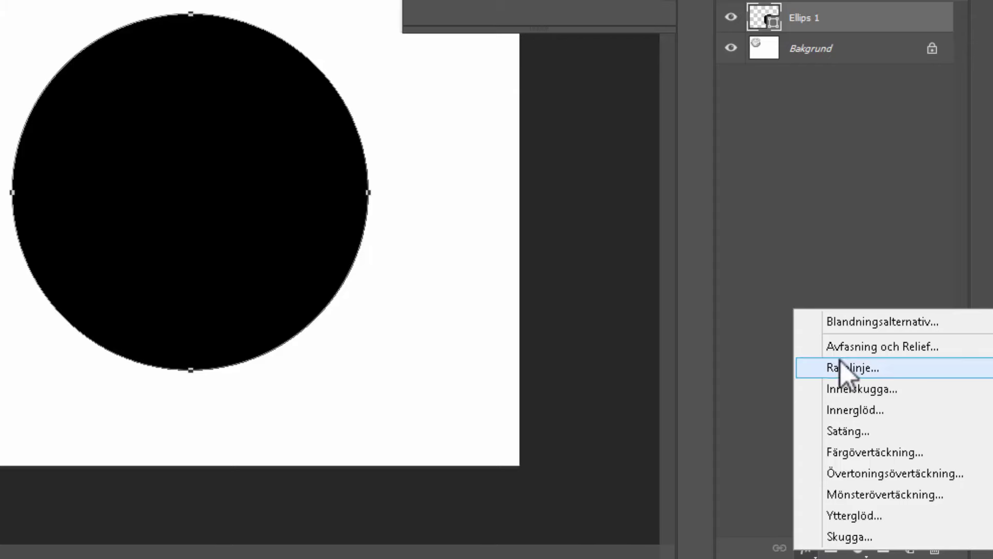
pyautogui.click(843, 322)
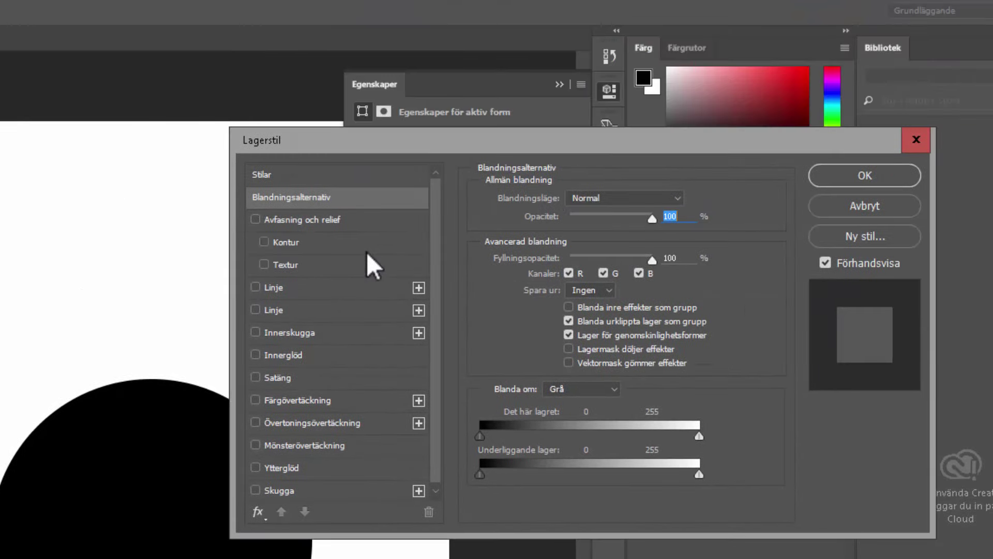
pyautogui.moveTo(405, 146); pyautogui.dragTo(484, 142)
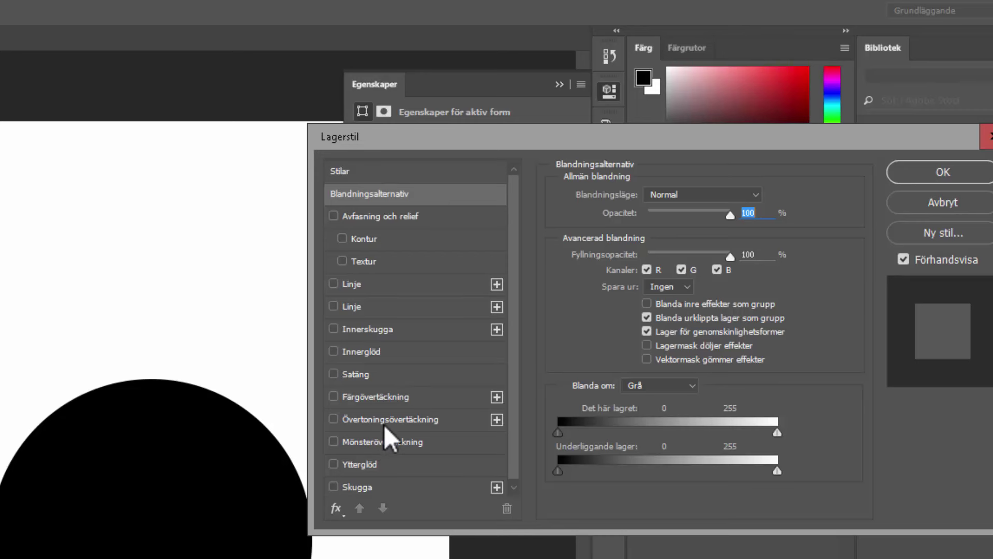
# Step: Enable a Vinkel-style gradient overlay at 49° on the circle and edit its gradient
pyautogui.click(333, 419)
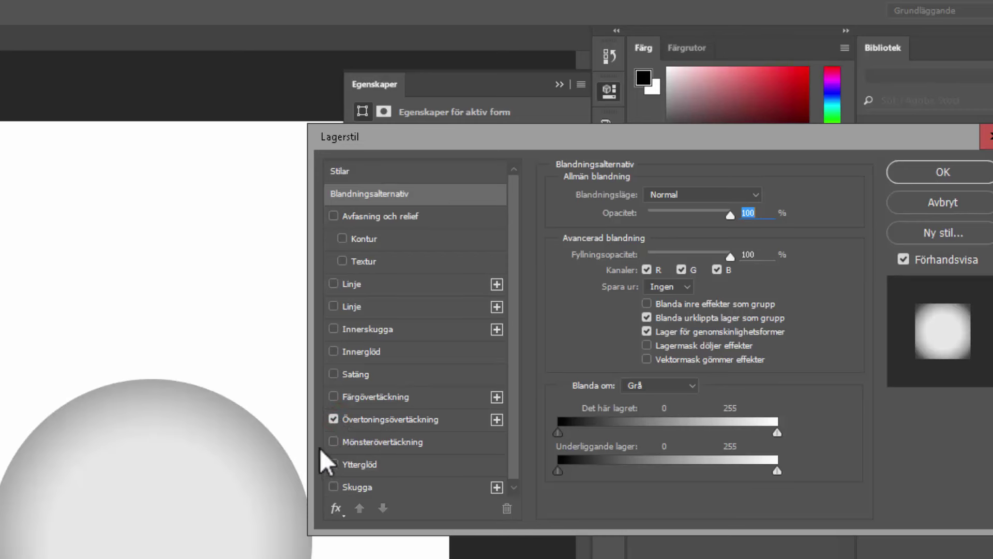
pyautogui.click(403, 419)
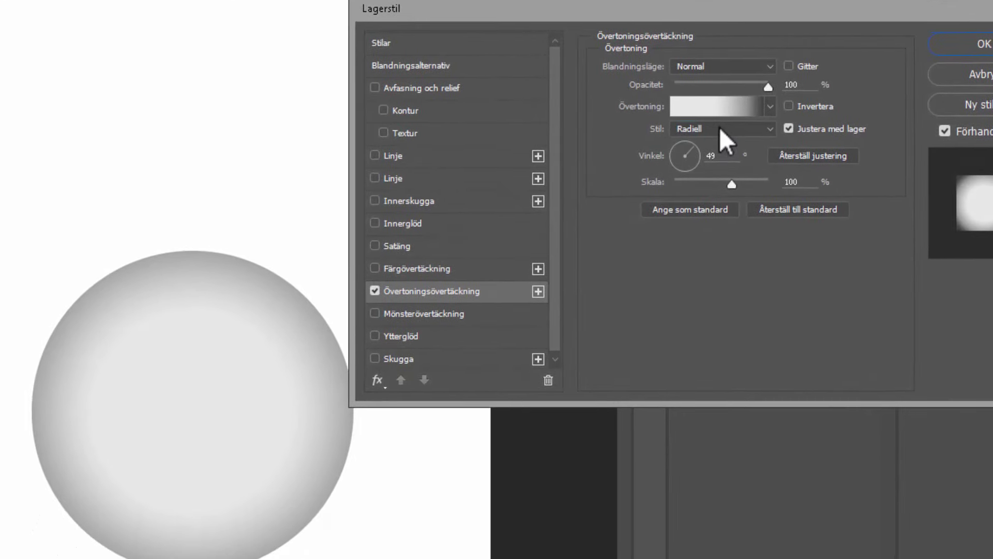
pyautogui.click(677, 256)
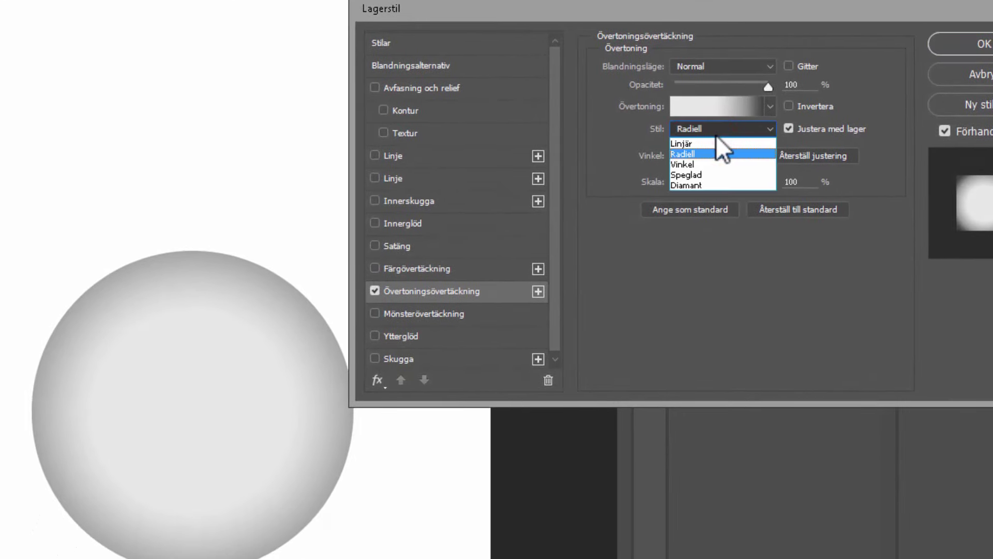
pyautogui.click(700, 165)
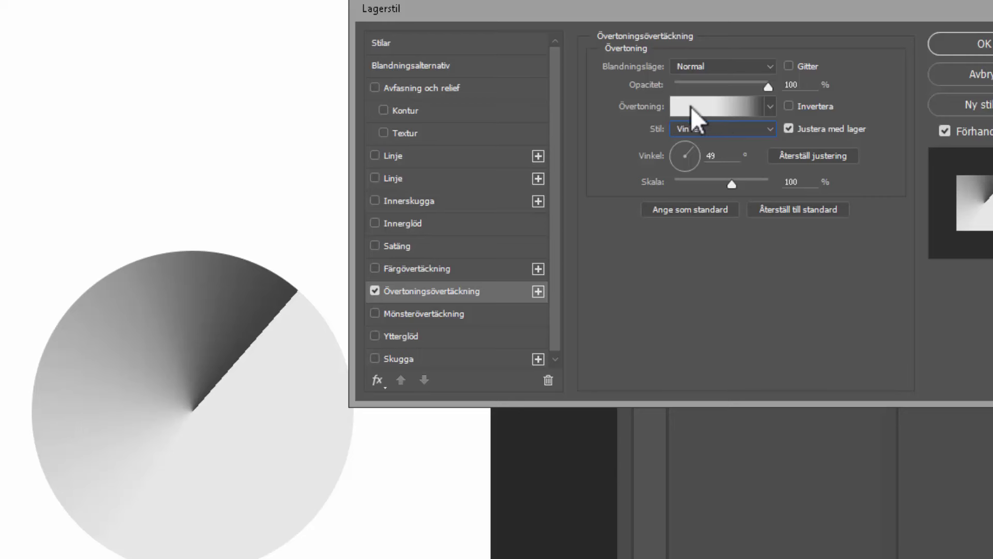
pyautogui.click(722, 108)
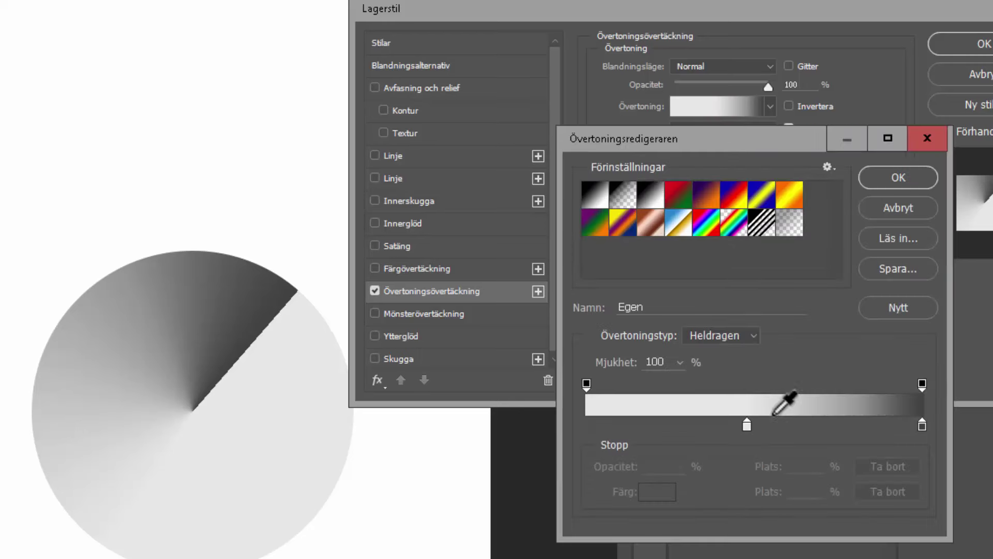
# Step: Apply the foreground-to-background gradient preset and remove its left opacity stop
pyautogui.click(594, 195)
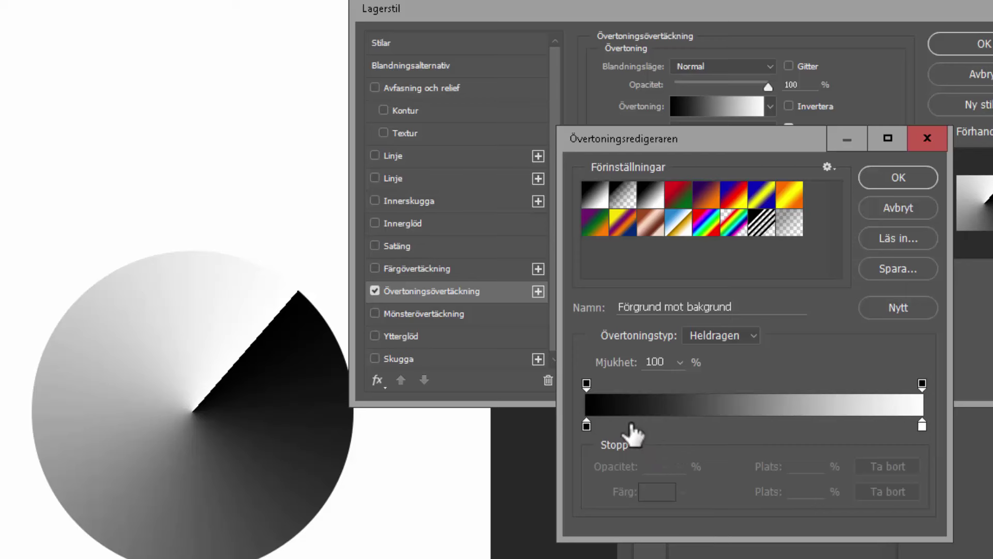
pyautogui.click(587, 383)
pyautogui.moveTo(586, 386); pyautogui.dragTo(582, 389)
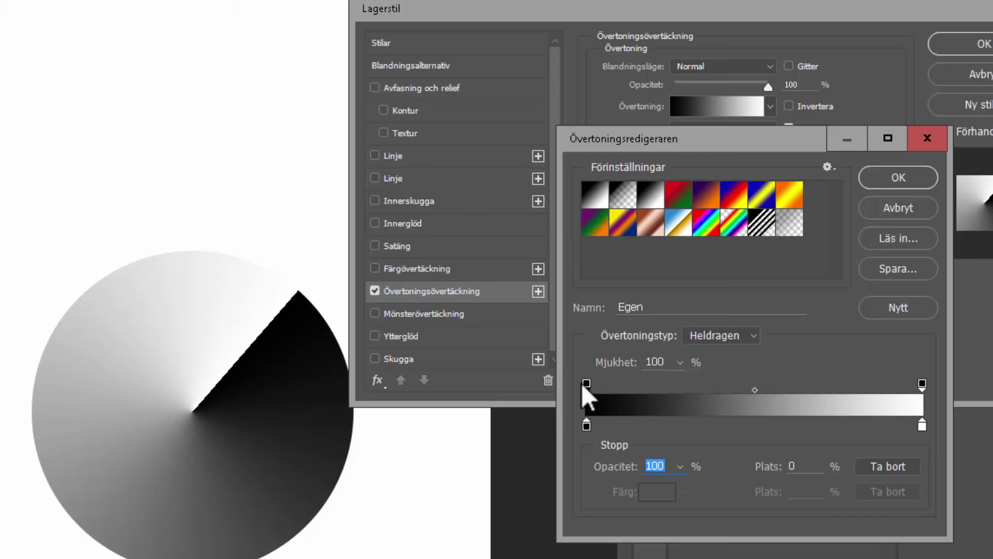
pyautogui.moveTo(582, 385); pyautogui.dragTo(585, 328)
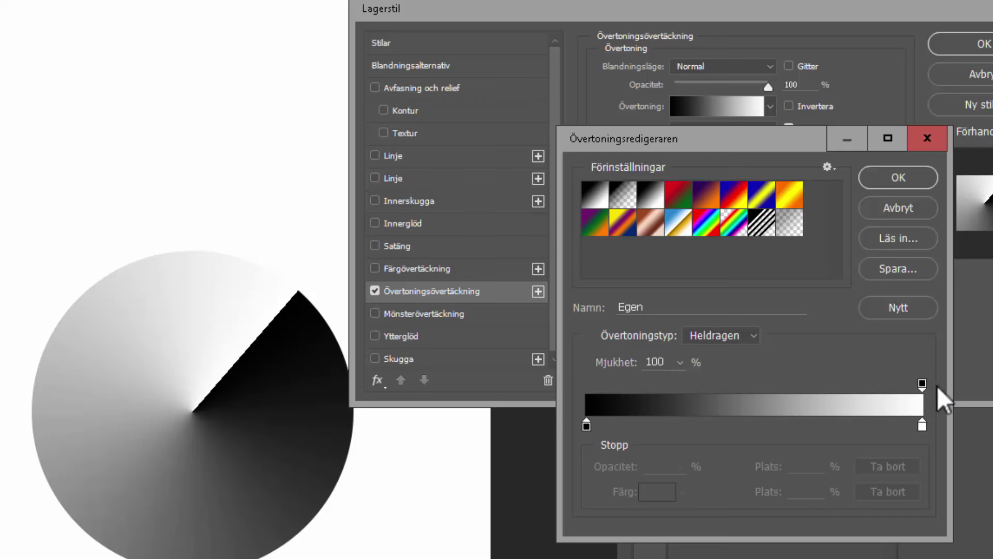
# Step: Change the gradient's left colour stop from black to mid grey 6d6d6d
pyautogui.moveTo(586, 424)
pyautogui.mouseDown()
pyautogui.moveTo(623, 425)
pyautogui.moveTo(586, 425)
pyautogui.mouseUp()
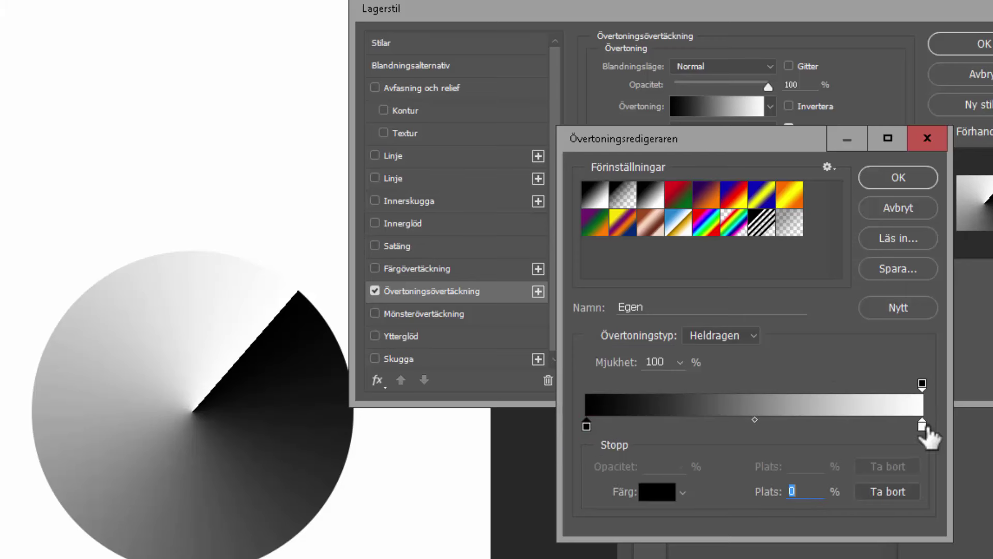
pyautogui.click(922, 426)
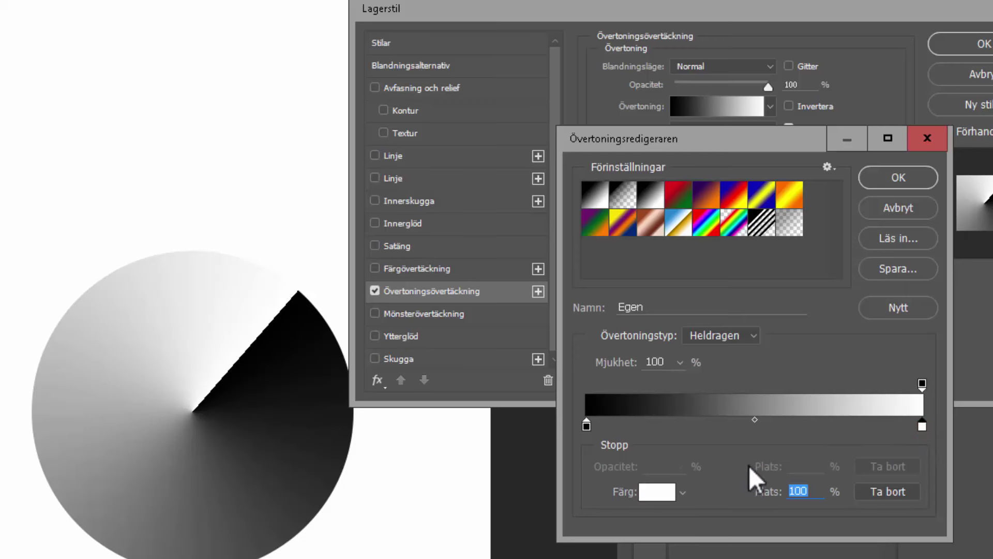
pyautogui.moveTo(586, 425)
pyautogui.mouseDown()
pyautogui.moveTo(604, 428)
pyautogui.moveTo(578, 431)
pyautogui.mouseUp()
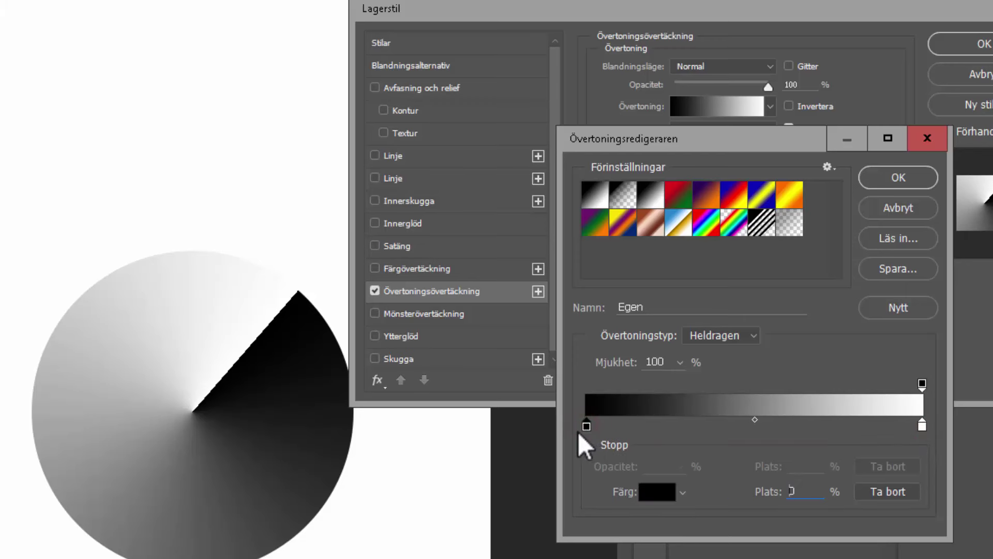
pyautogui.doubleClick(586, 425)
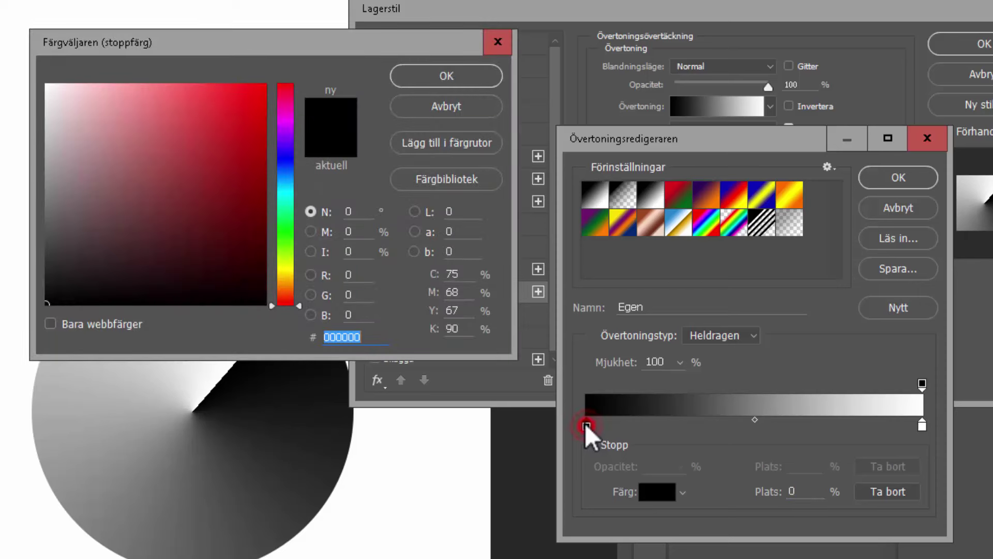
pyautogui.moveTo(121, 180); pyautogui.dragTo(45, 210)
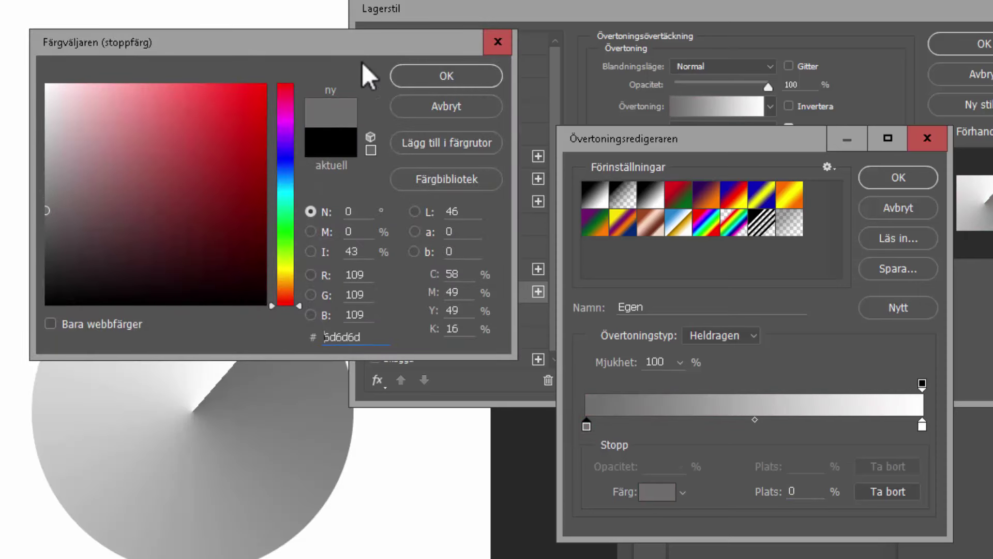
pyautogui.click(430, 76)
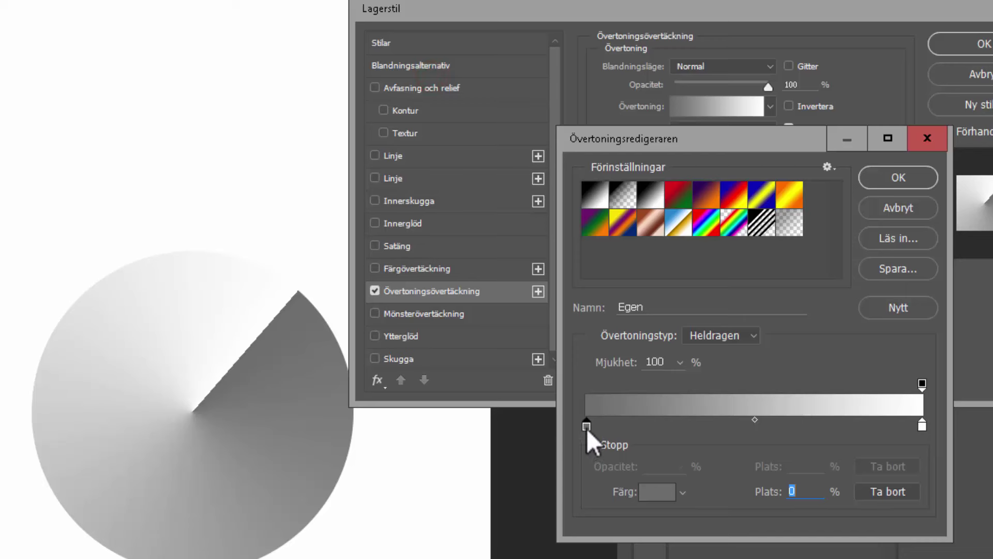
# Step: Move the white stop to about 12% and copy the grey stop to the right end
pyautogui.click(922, 426)
pyautogui.moveTo(923, 425)
pyautogui.mouseDown()
pyautogui.moveTo(790, 423)
pyautogui.moveTo(798, 463)
pyautogui.moveTo(770, 421)
pyautogui.mouseUp()
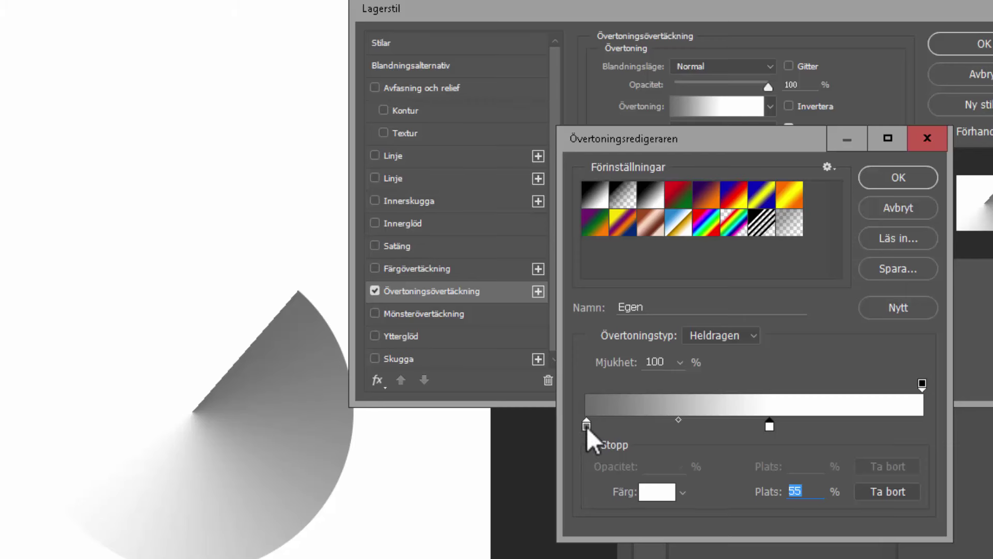
pyautogui.press('alt')
pyautogui.moveTo(588, 427); pyautogui.dragTo(948, 416)
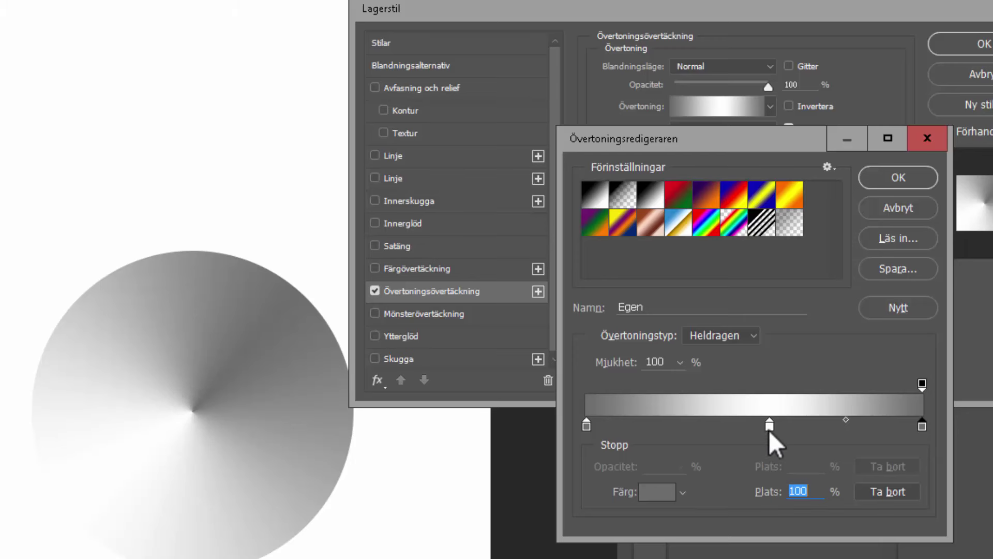
pyautogui.moveTo(769, 426); pyautogui.dragTo(619, 432)
# Step: Add six new colour stops spread across the gradient up to about 90%
pyautogui.click(657, 425)
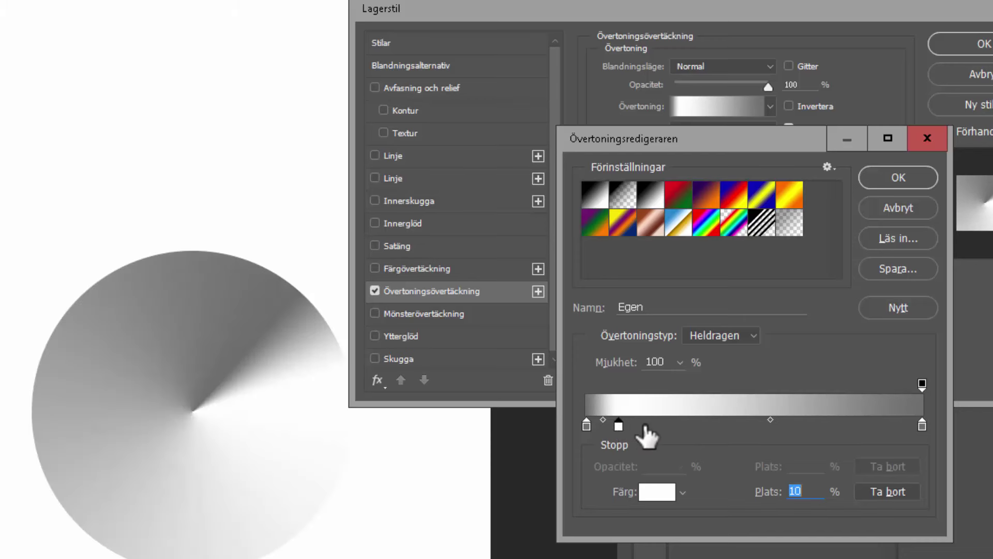
pyautogui.click(717, 425)
pyautogui.click(764, 425)
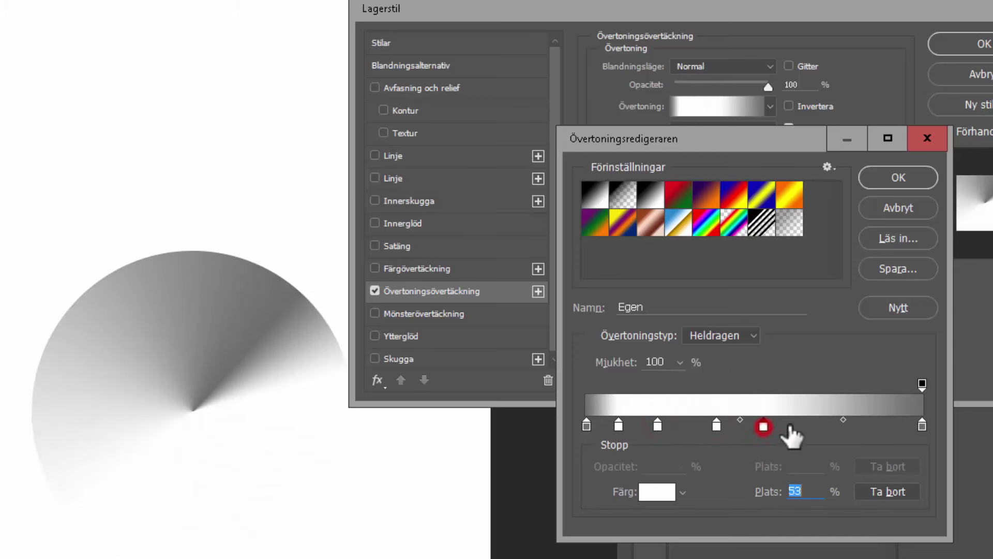
pyautogui.click(802, 425)
pyautogui.click(848, 425)
pyautogui.click(888, 425)
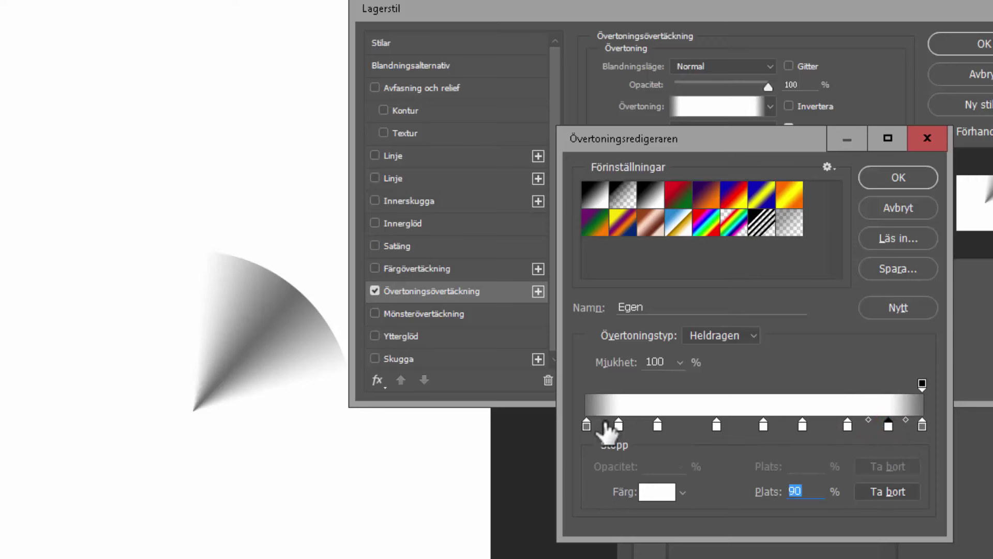
# Step: Recolour the 21% stop a darker grey and the 53% stop grey
pyautogui.doubleClick(657, 425)
pyautogui.moveTo(93, 195); pyautogui.dragTo(47, 223)
pyautogui.moveTo(202, 44); pyautogui.dragTo(81, 0)
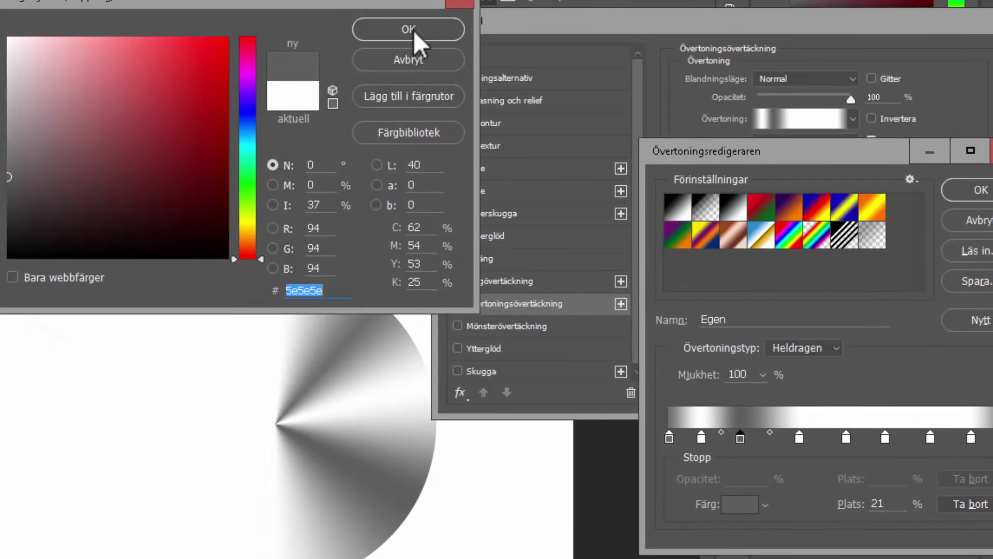
pyautogui.click(329, 18)
pyautogui.doubleClick(799, 438)
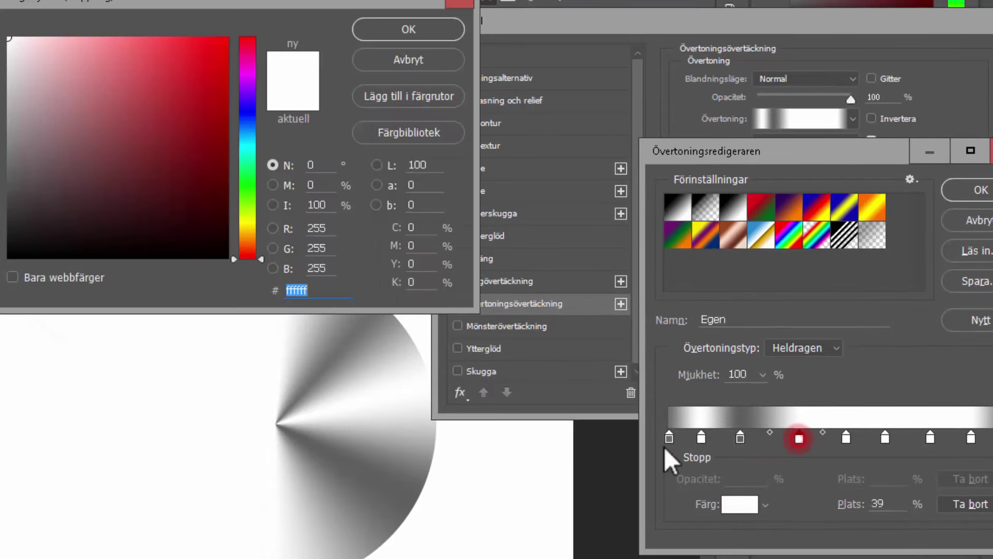
pyautogui.click(408, 31)
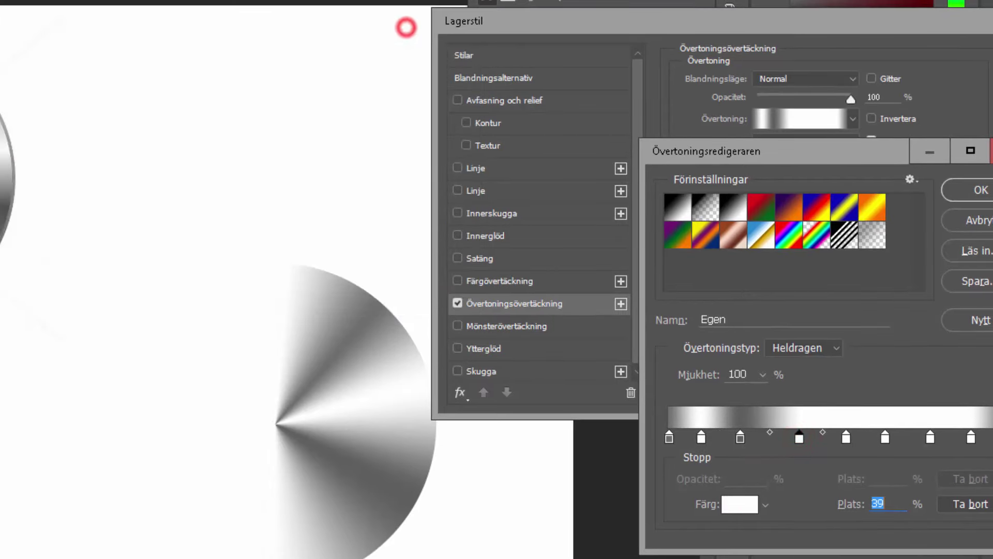
pyautogui.doubleClick(846, 439)
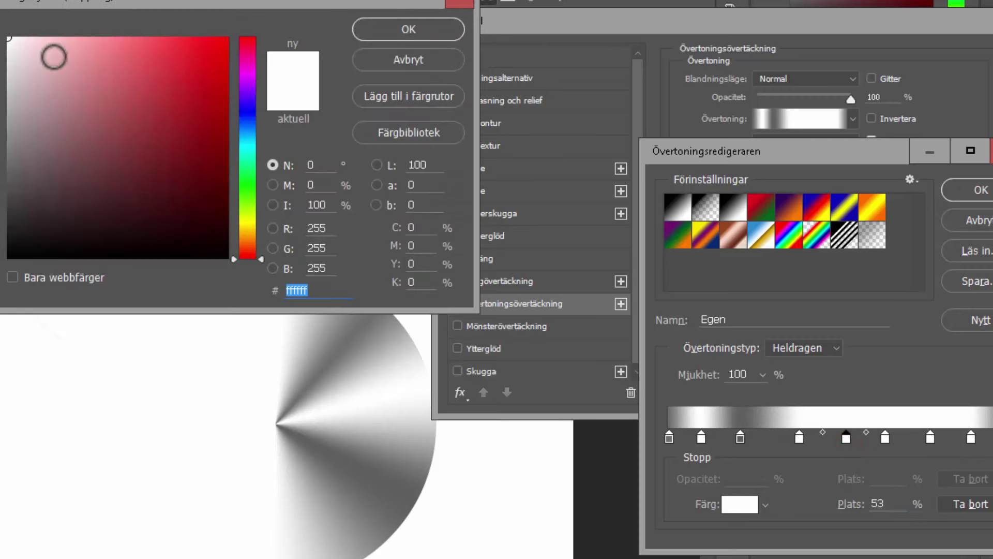
pyautogui.moveTo(54, 49); pyautogui.dragTo(9, 162)
pyautogui.click(394, 28)
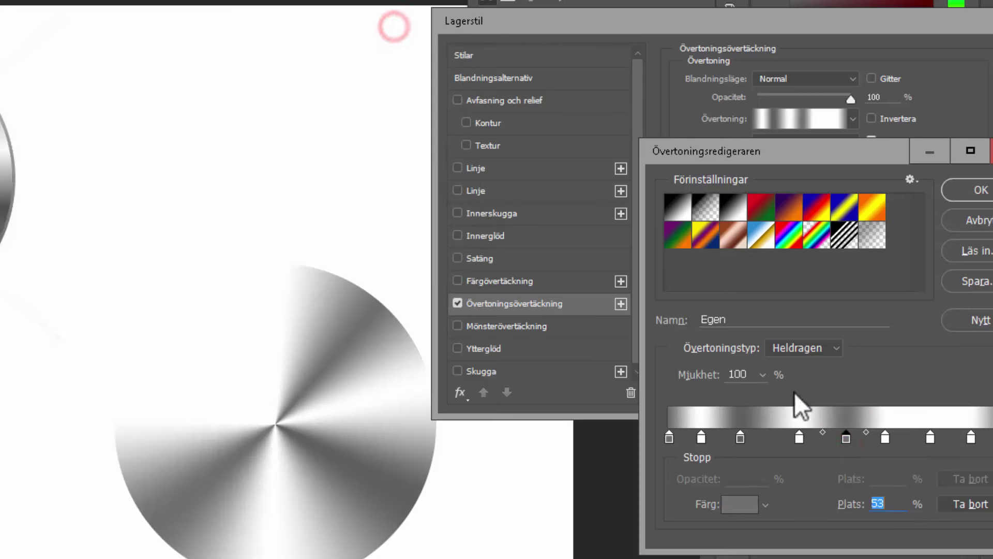
# Step: Make the 64% stop light grey and 78% stop dark grey, then apply the metallic overlay
pyautogui.click(886, 438)
pyautogui.doubleClick(886, 439)
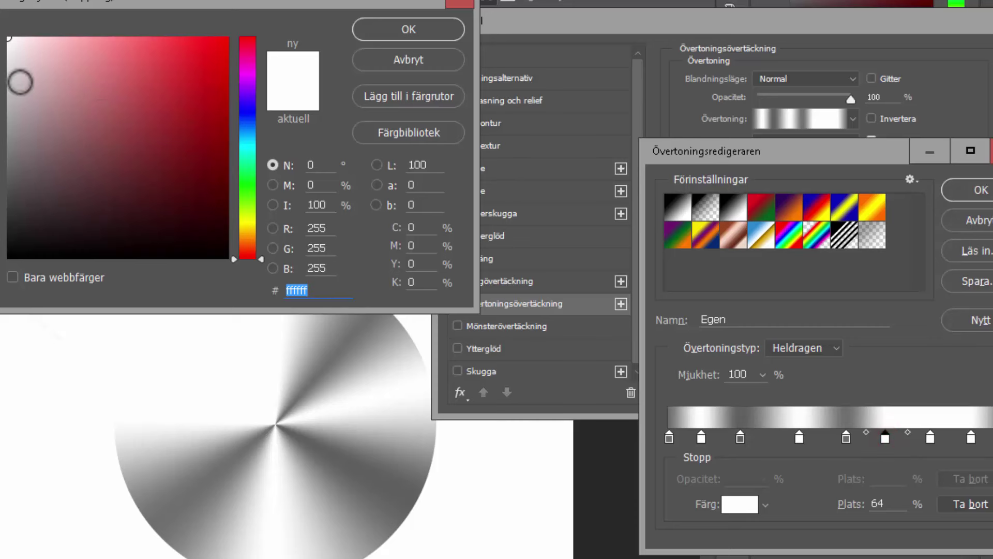
pyautogui.moveTo(99, 86); pyautogui.dragTo(9, 79)
pyautogui.click(372, 30)
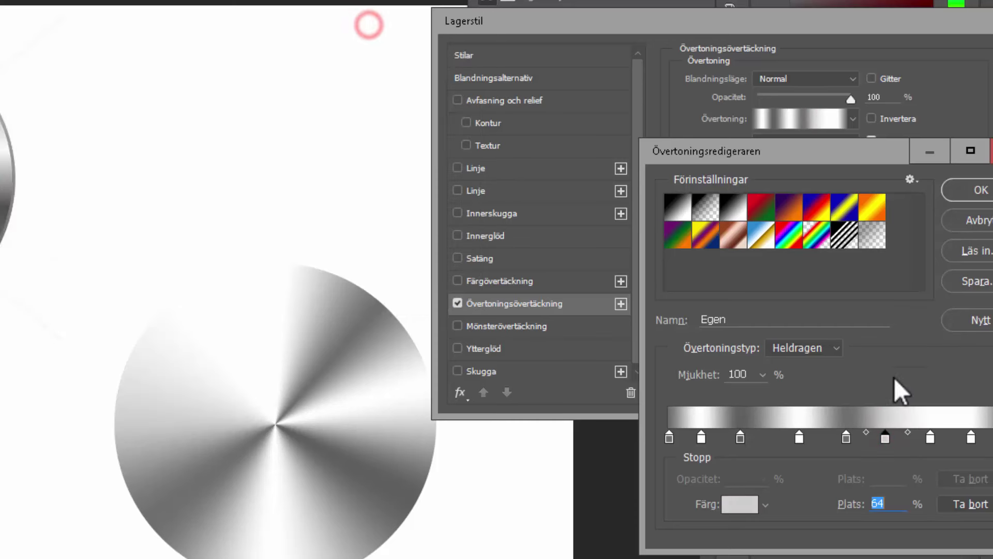
pyautogui.doubleClick(931, 439)
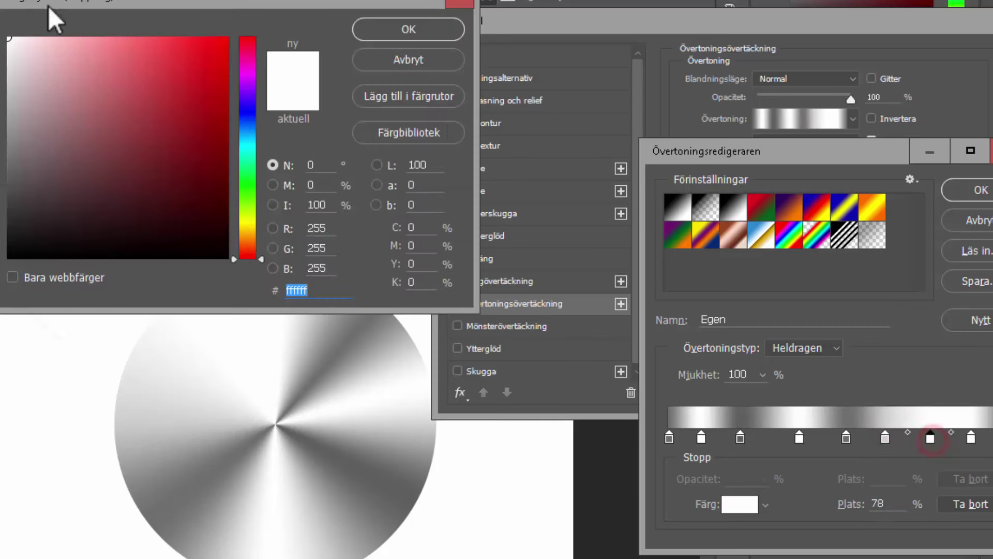
pyautogui.moveTo(9, 198); pyautogui.dragTo(8, 197)
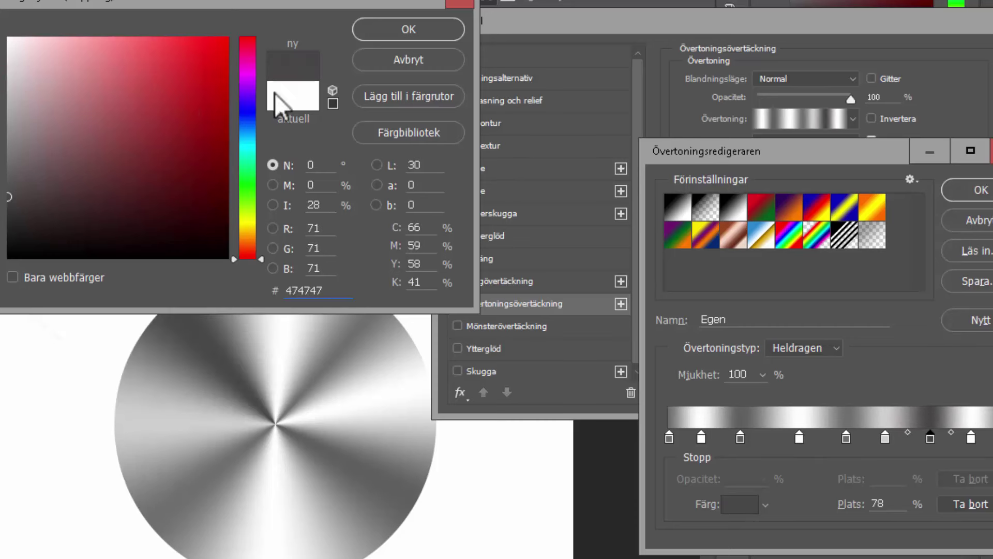
pyautogui.click(378, 32)
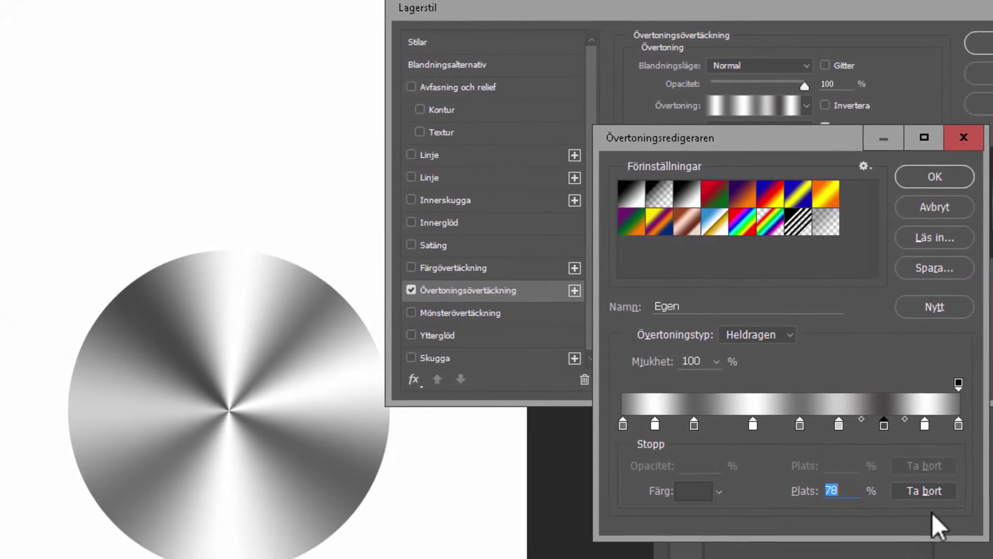
pyautogui.click(929, 178)
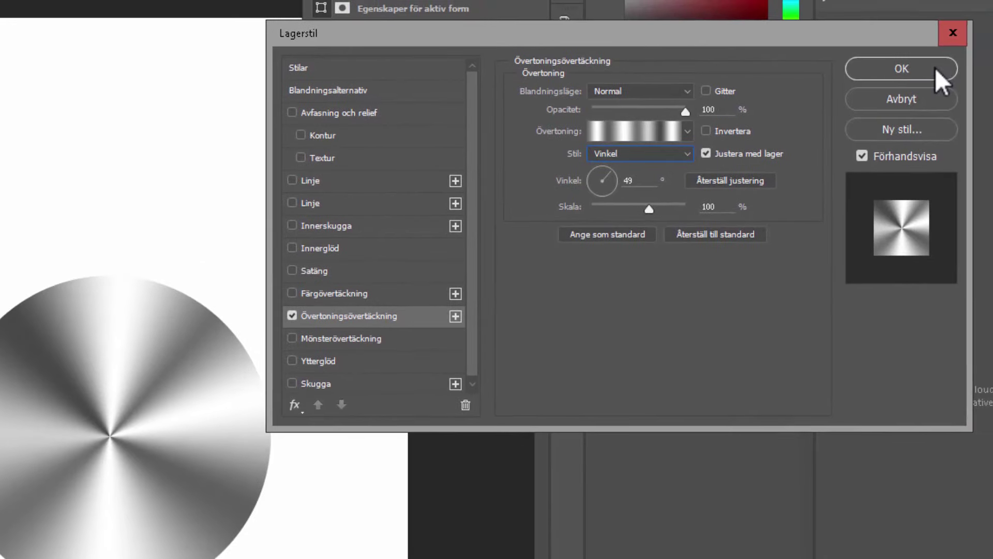
pyautogui.click(936, 70)
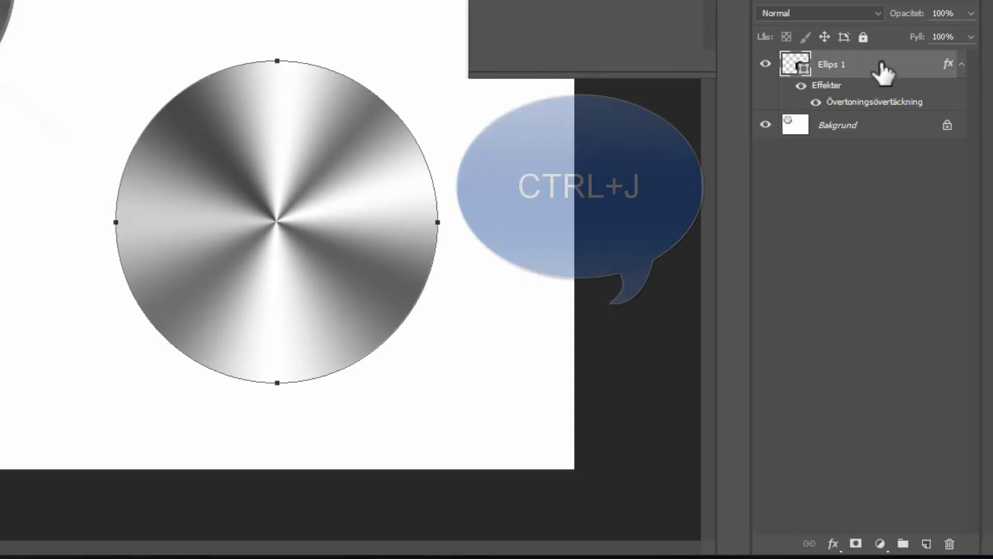
# Step: Duplicate the circle as Ellips 1 kopiera and shrink it evenly about its centre, leaving a thin rim
pyautogui.hotkey('ctrl', 'j')
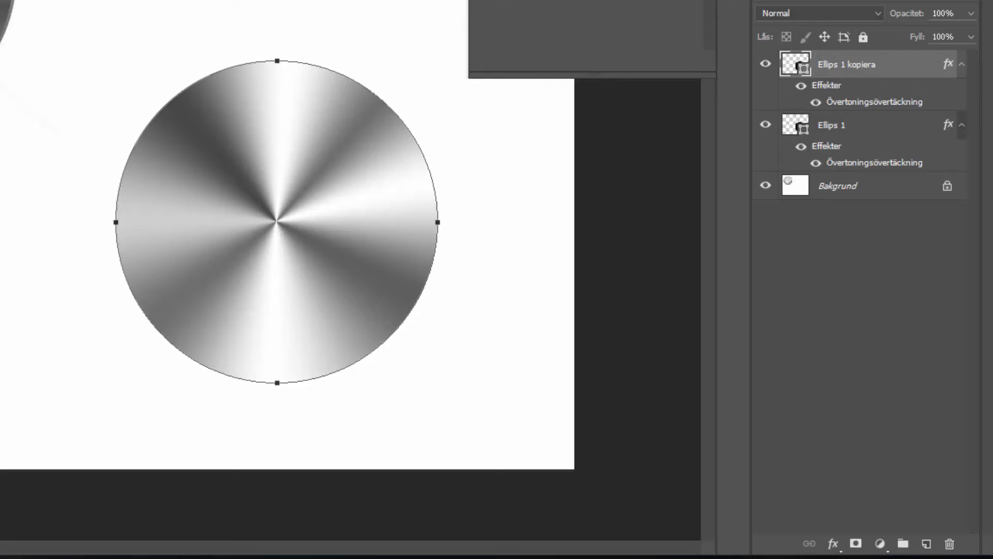
pyautogui.hotkey('ctrl', 't')
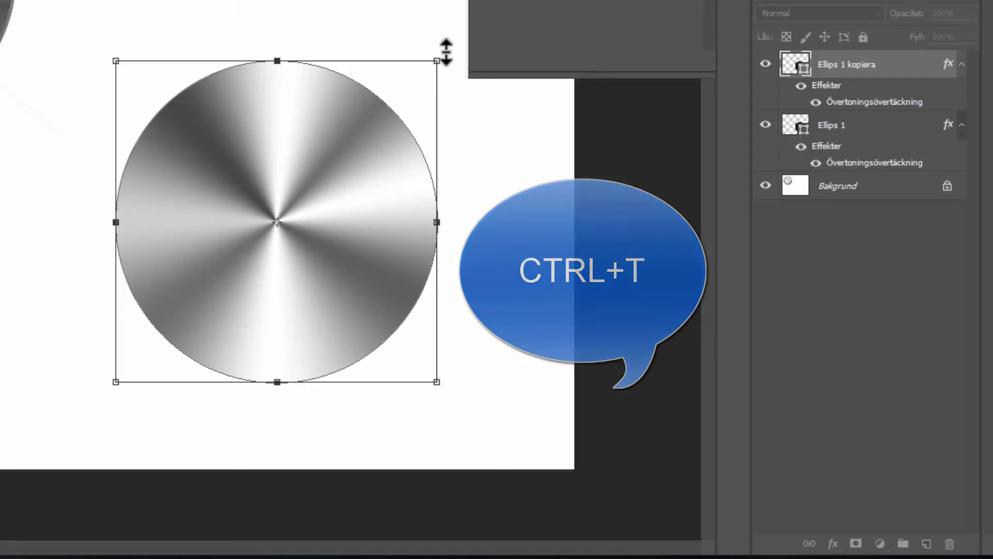
pyautogui.moveTo(437, 60); pyautogui.dragTo(403, 105)
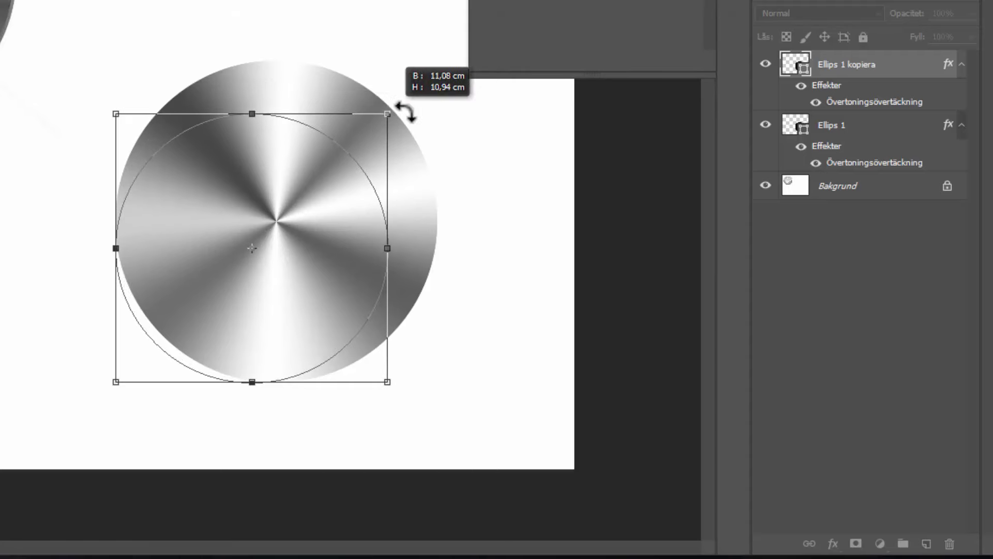
pyautogui.hotkey('ctrl', 'z')
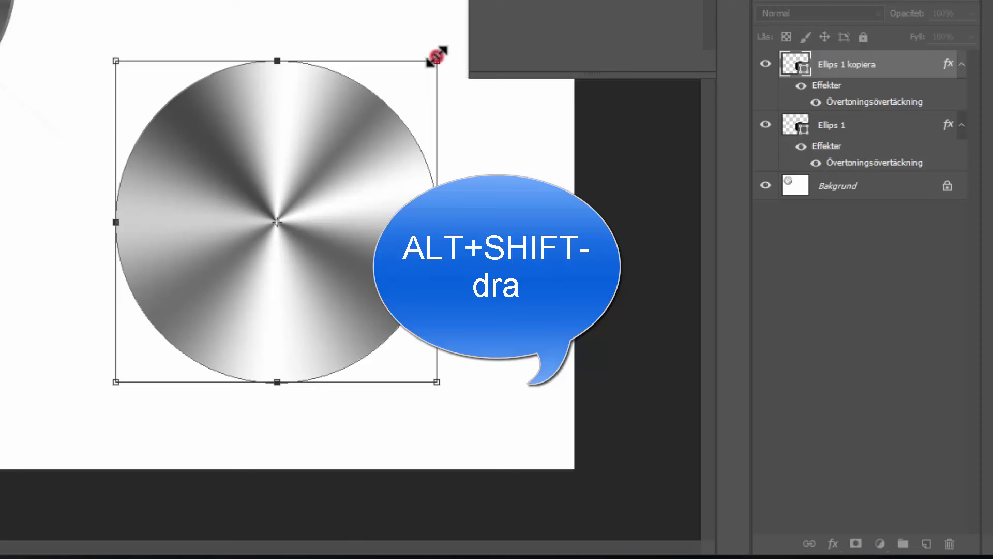
pyautogui.moveTo(437, 61); pyautogui.dragTo(433, 65)
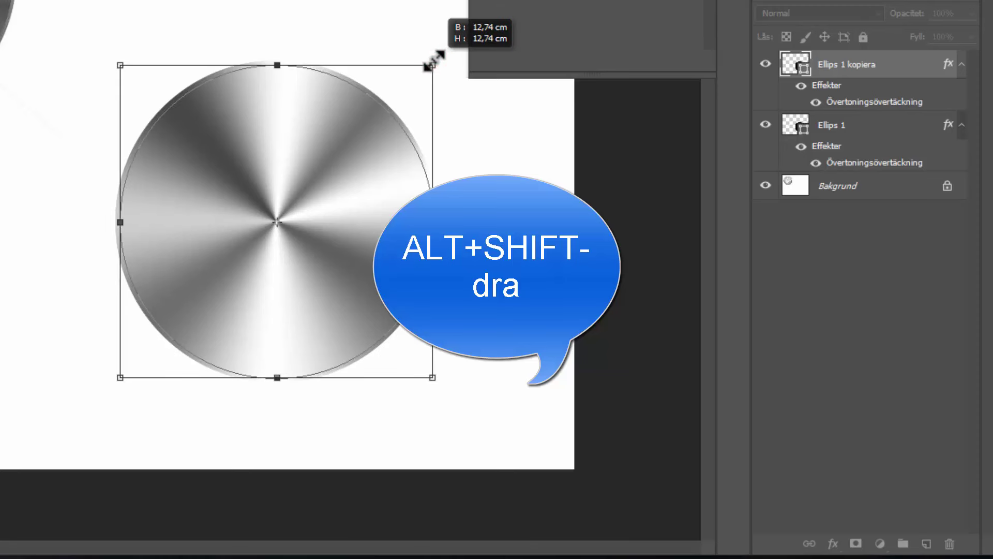
pyautogui.moveTo(434, 60); pyautogui.dragTo(438, 66)
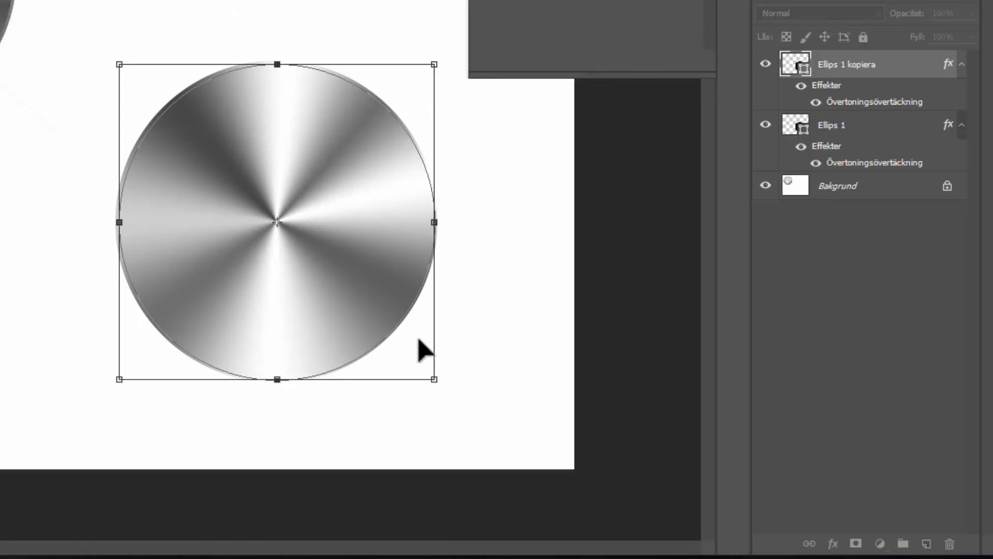
pyautogui.press('Return')
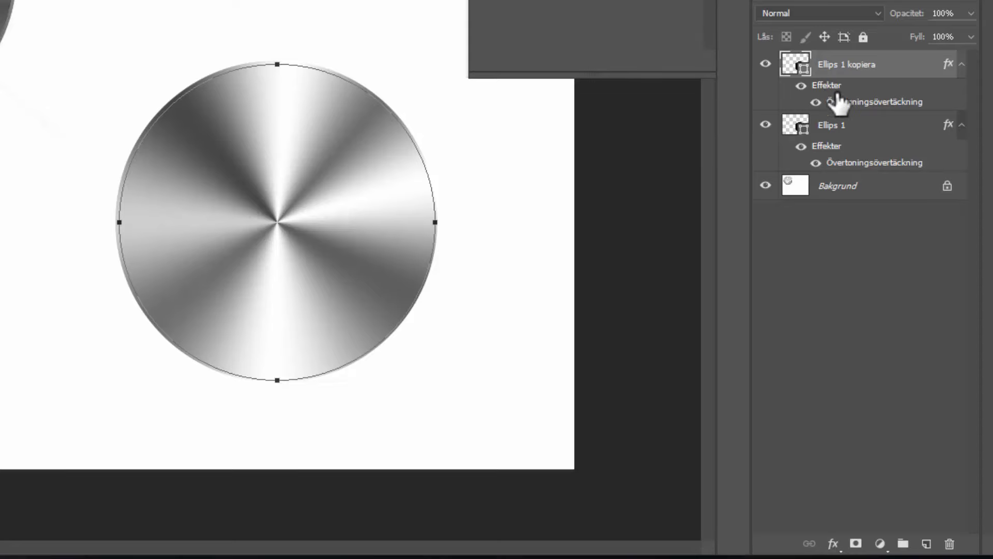
# Step: Set the copied circle's Gradient Overlay angle to 0°
pyautogui.doubleClick(869, 101)
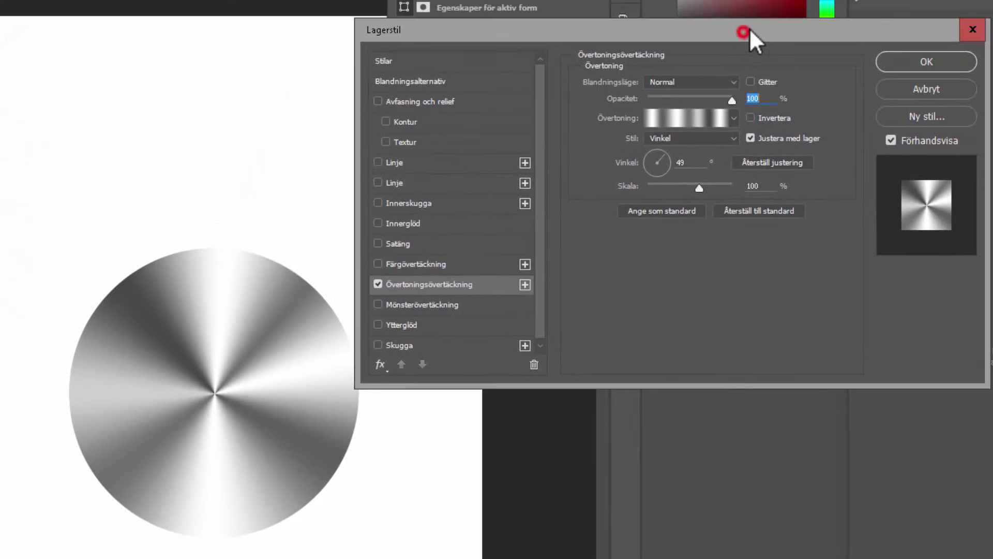
pyautogui.moveTo(749, 30); pyautogui.dragTo(756, 0)
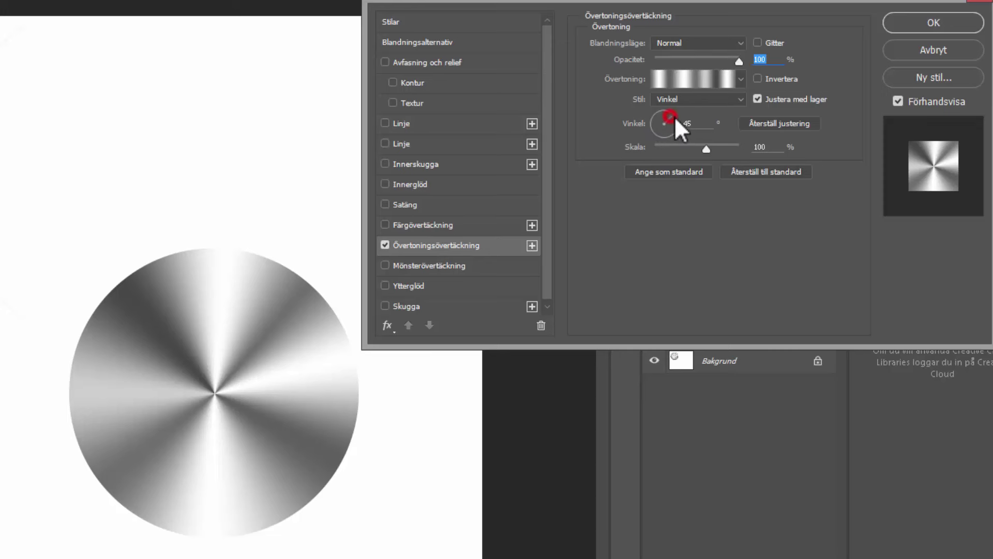
pyautogui.moveTo(675, 116); pyautogui.dragTo(673, 123)
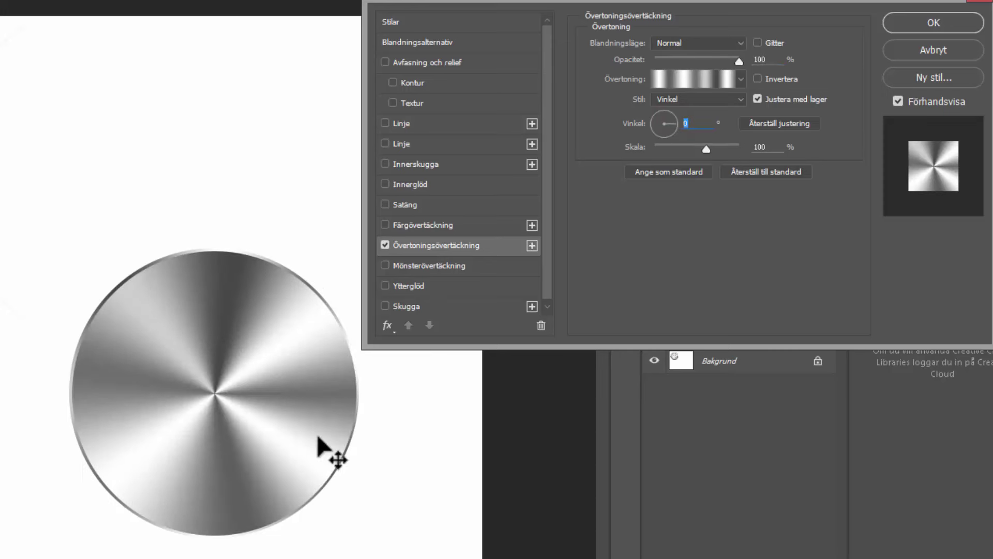
pyautogui.click(927, 21)
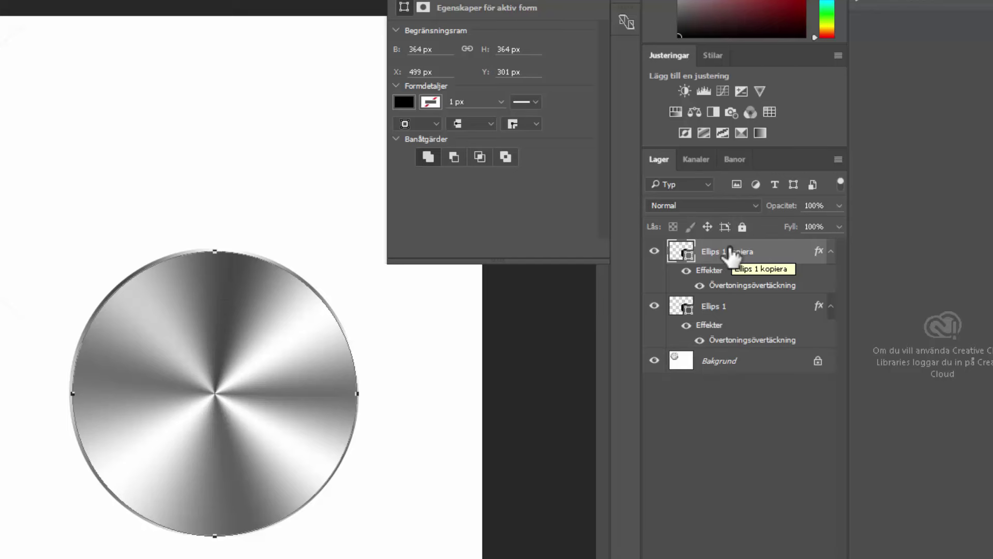
# Step: Duplicate the circle copy and scale the new layer down to a 296 px centred disc
pyautogui.hotkey('ctrl', 'j')
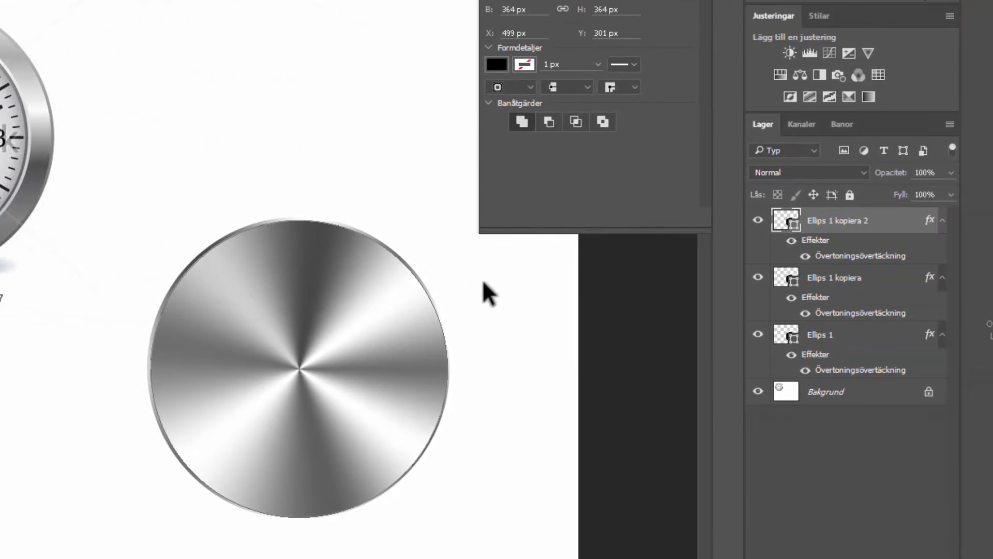
pyautogui.hotkey('ctrl', 't')
pyautogui.moveTo(448, 219); pyautogui.dragTo(427, 254)
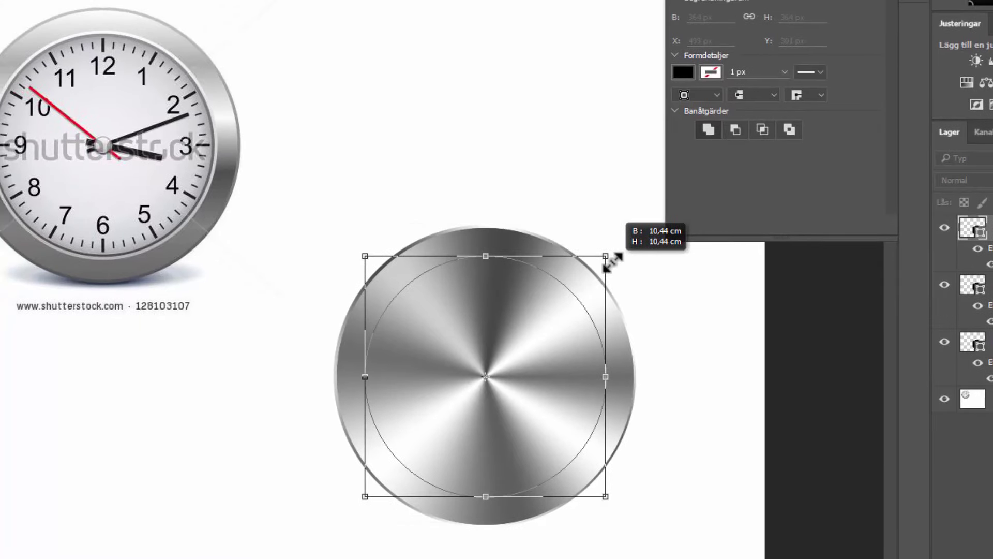
pyautogui.moveTo(612, 261); pyautogui.dragTo(612, 262)
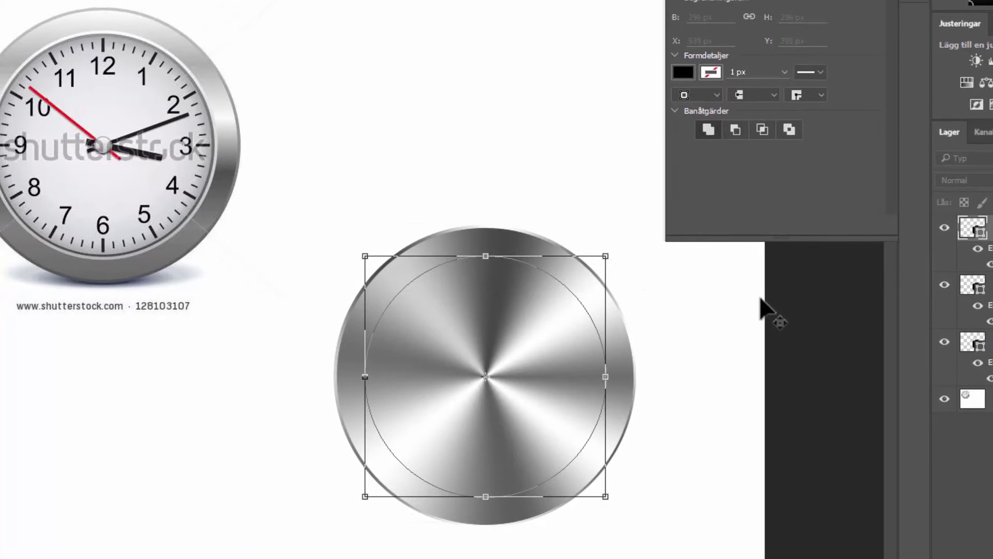
pyautogui.press('Return')
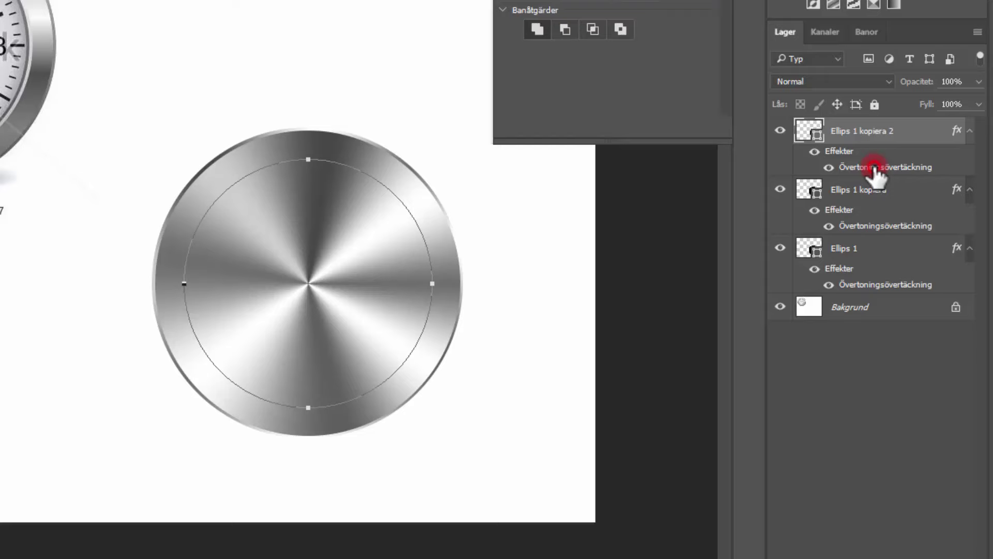
# Step: Add a 5 px light grey outside Stroke (Linje) to the inner circle
pyautogui.doubleClick(874, 167)
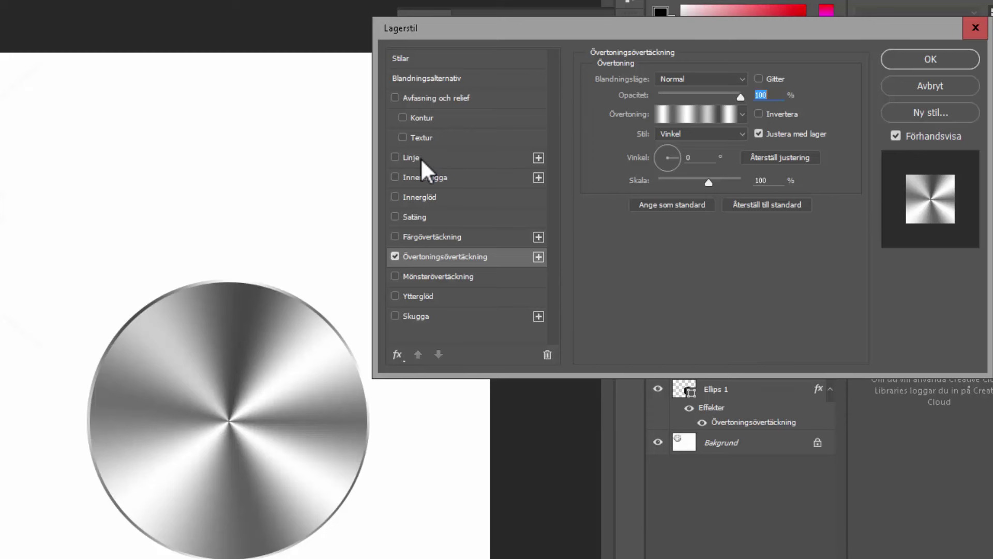
pyautogui.click(412, 157)
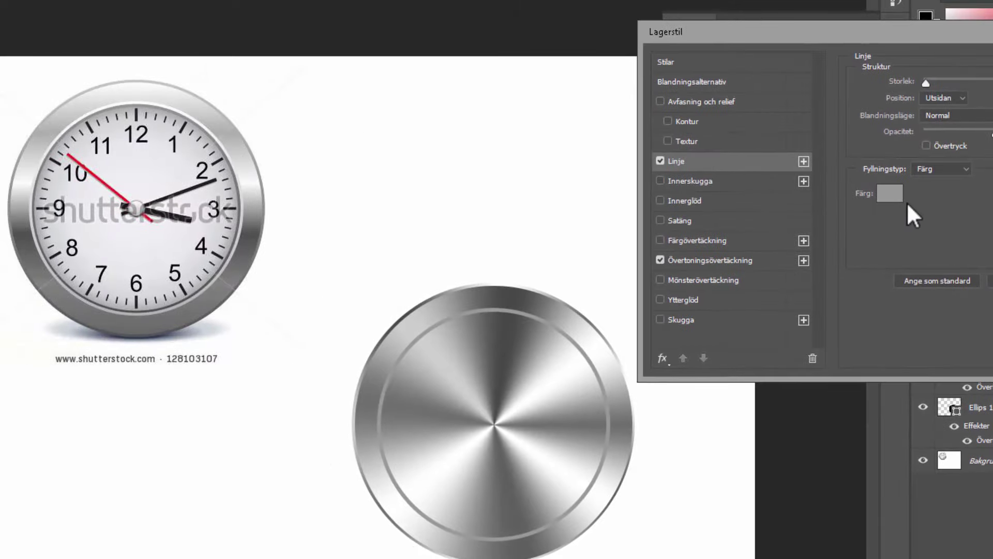
pyautogui.click(890, 193)
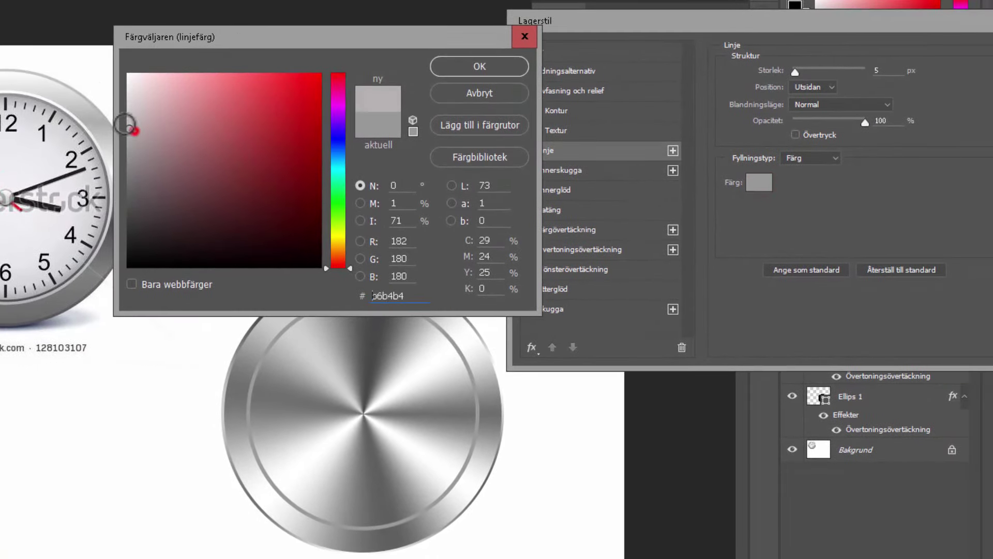
pyautogui.moveTo(125, 124); pyautogui.dragTo(126, 104)
pyautogui.click(455, 61)
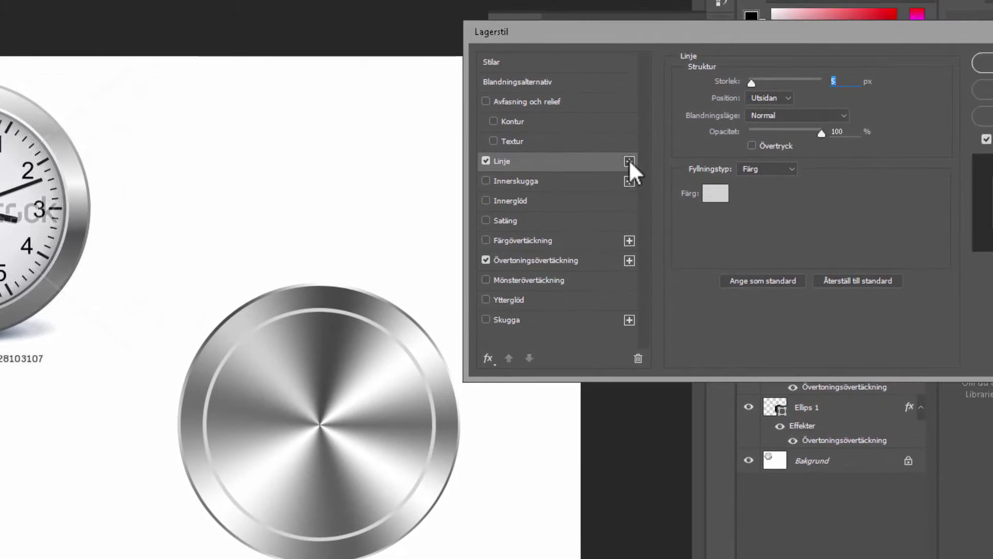
# Step: Add a second 5 px stroke positioned Insidan, coloured dark grey 6c6c6c
pyautogui.click(629, 161)
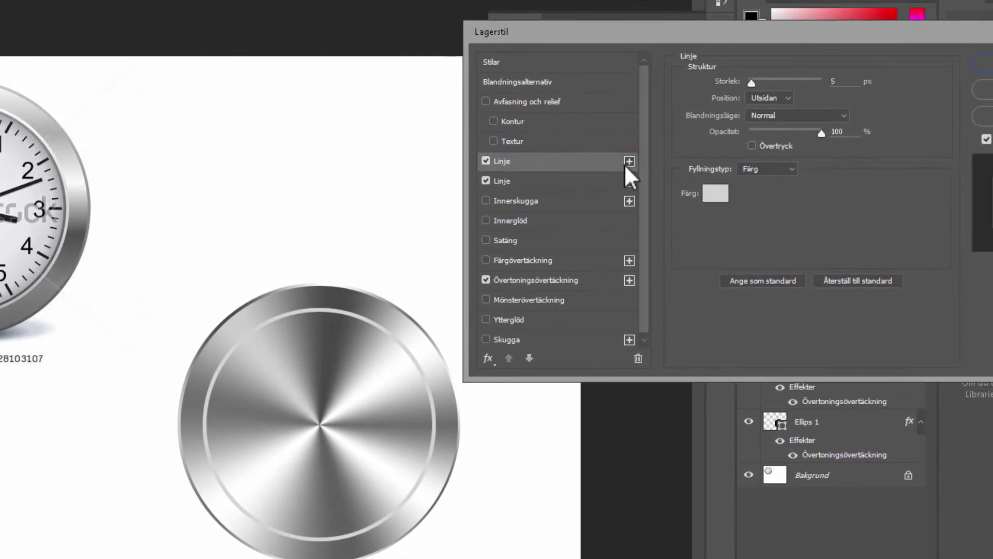
pyautogui.click(528, 178)
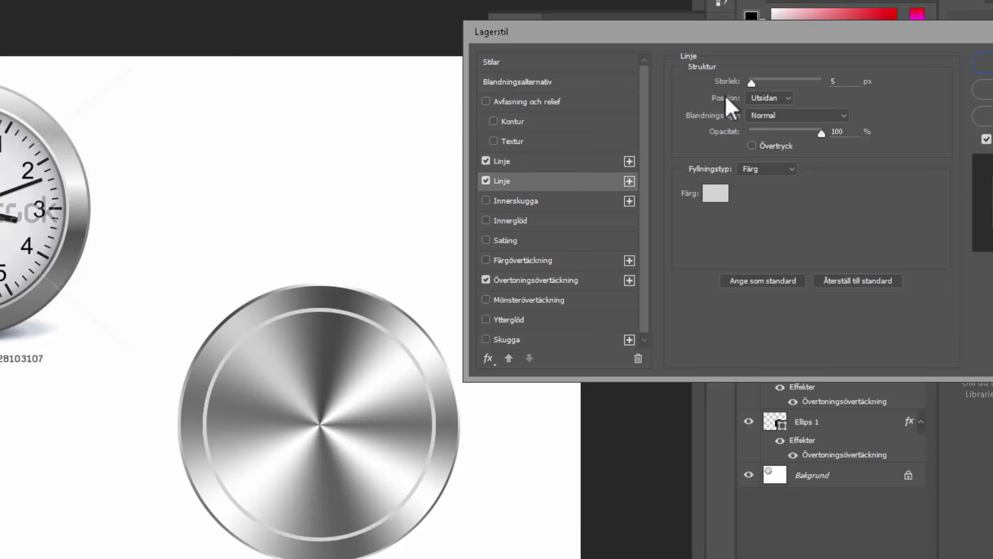
pyautogui.click(787, 98)
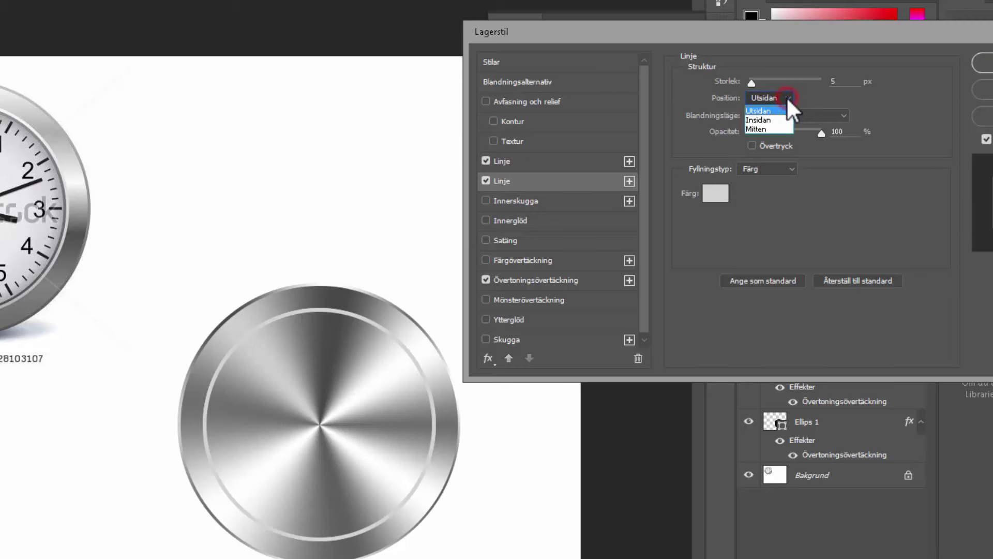
pyautogui.click(769, 120)
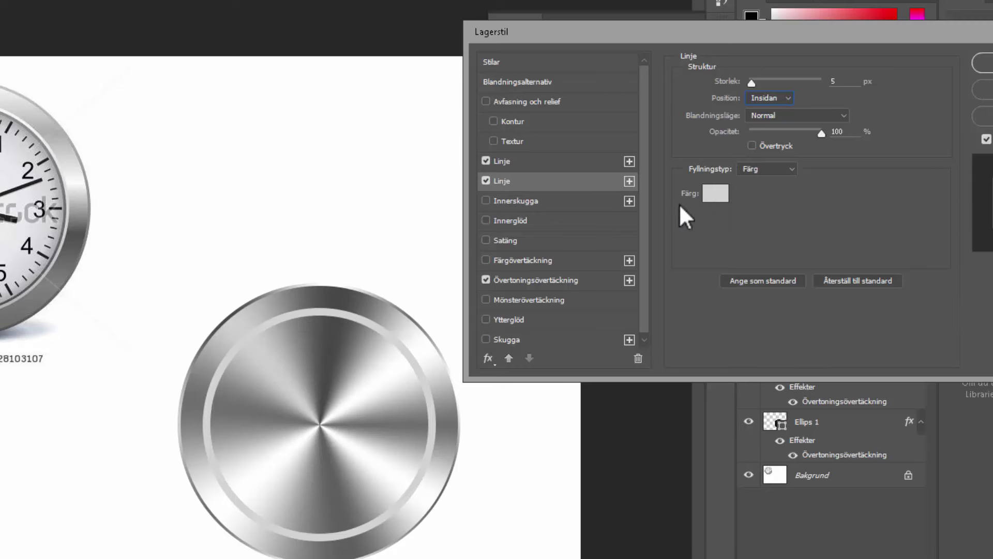
pyautogui.click(715, 193)
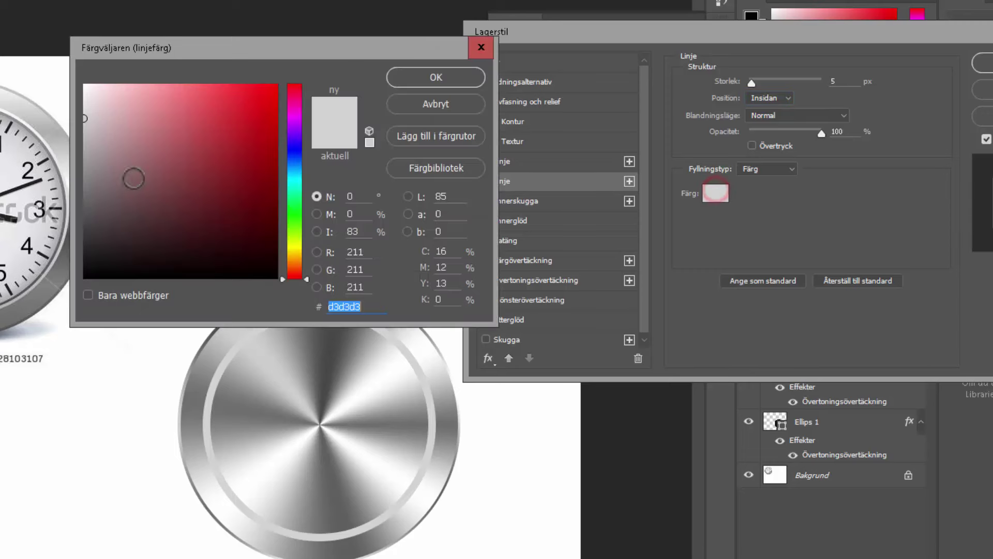
pyautogui.moveTo(87, 160); pyautogui.dragTo(82, 196)
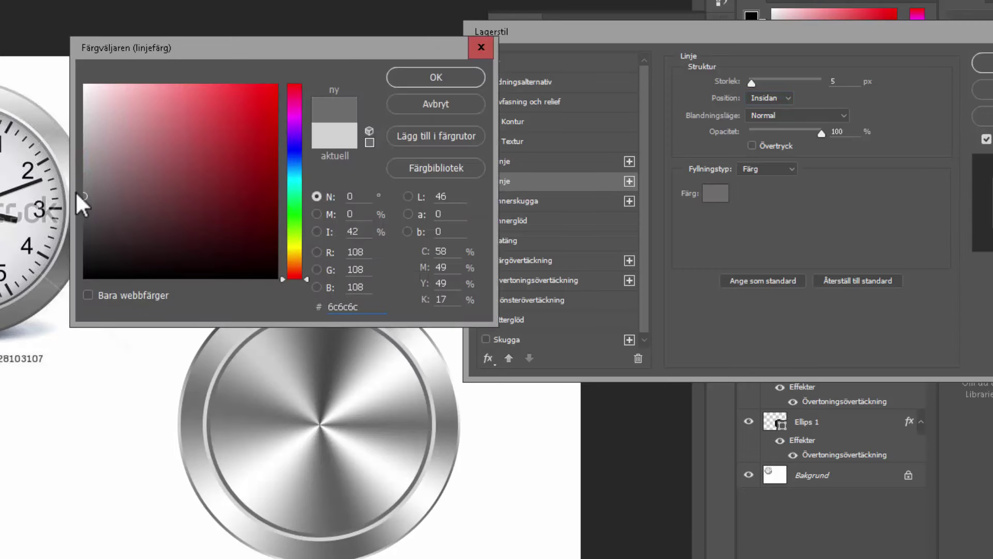
pyautogui.click(437, 76)
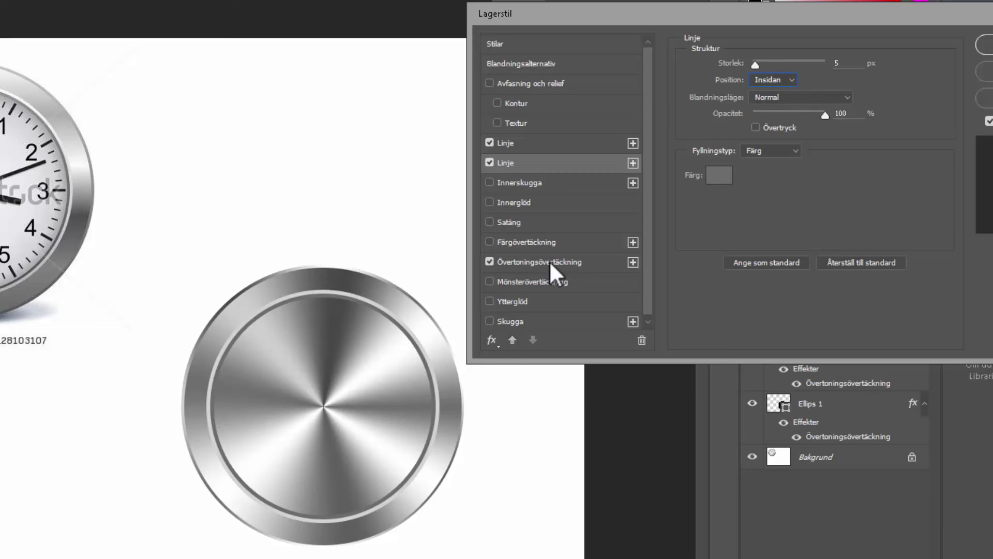
# Step: Set the inner circle's Gradient Overlay to Radiell with the black-to-white preset, then edit its stops
pyautogui.click(555, 260)
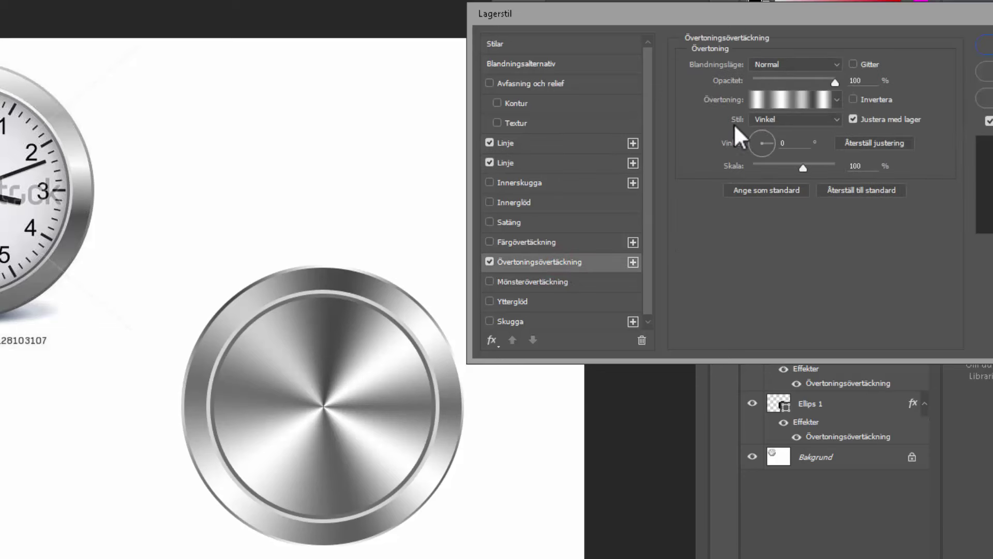
pyautogui.click(773, 118)
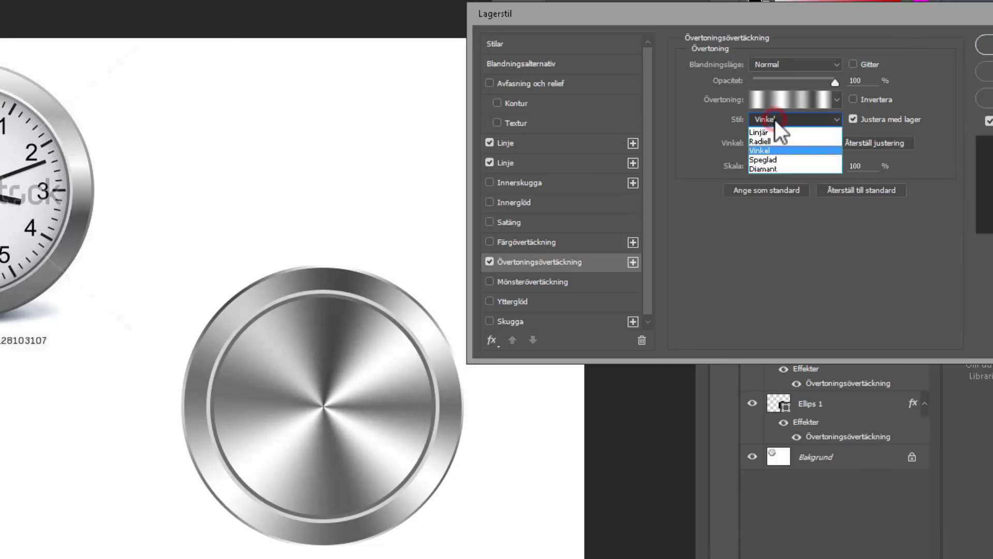
pyautogui.click(772, 142)
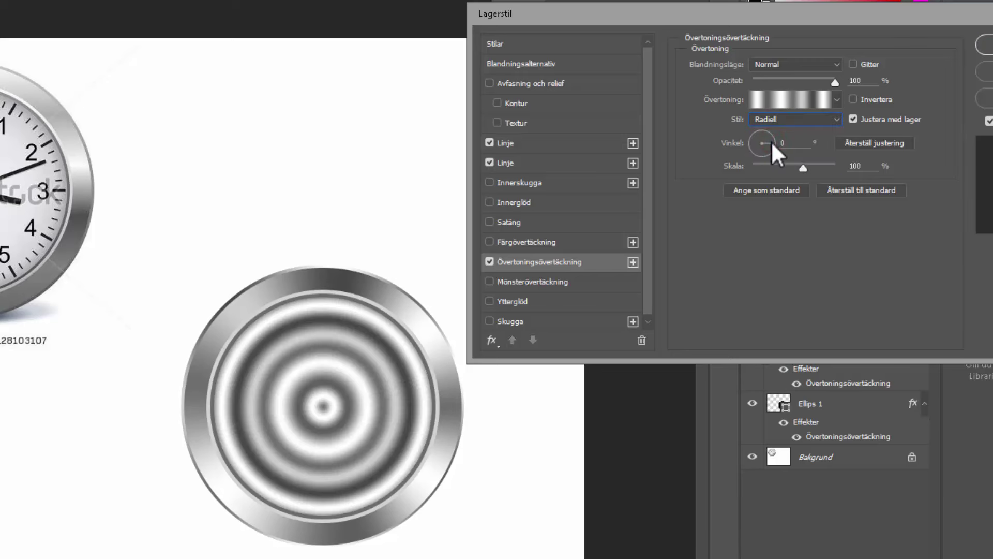
pyautogui.click(836, 99)
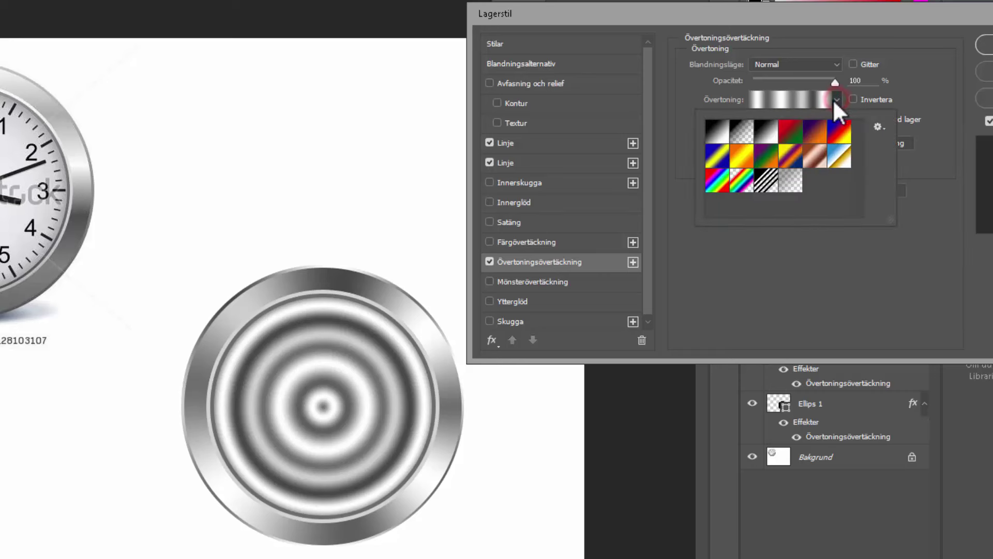
pyautogui.click(717, 132)
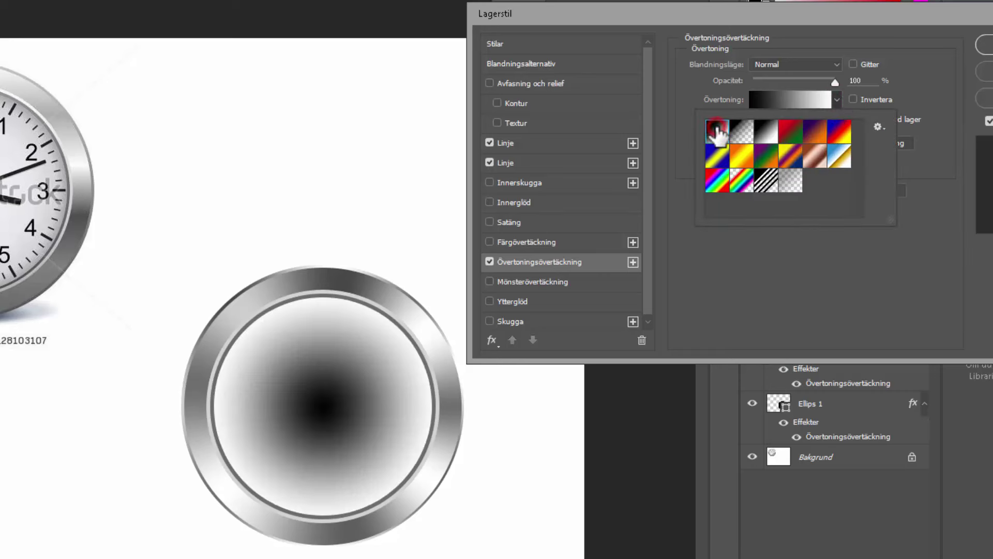
pyautogui.click(934, 251)
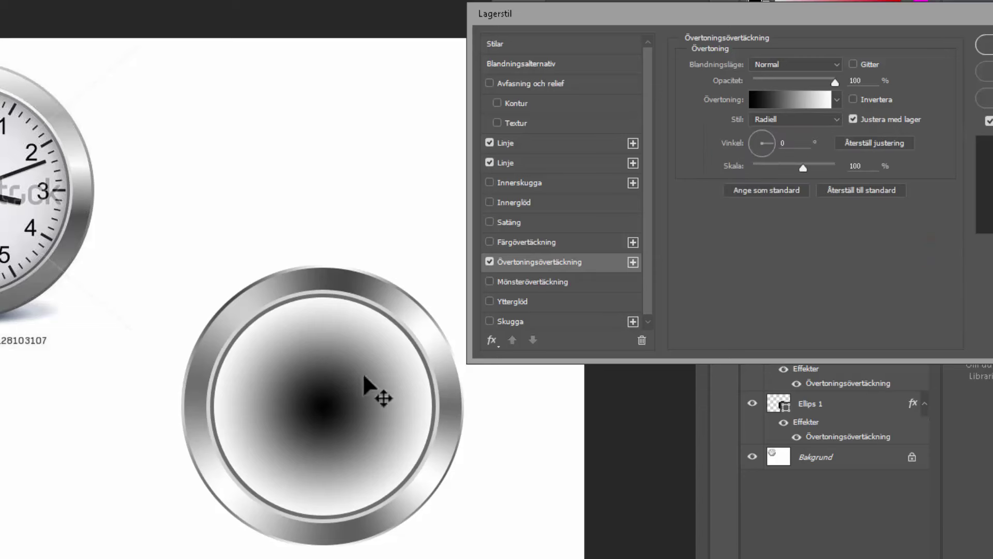
pyautogui.click(788, 97)
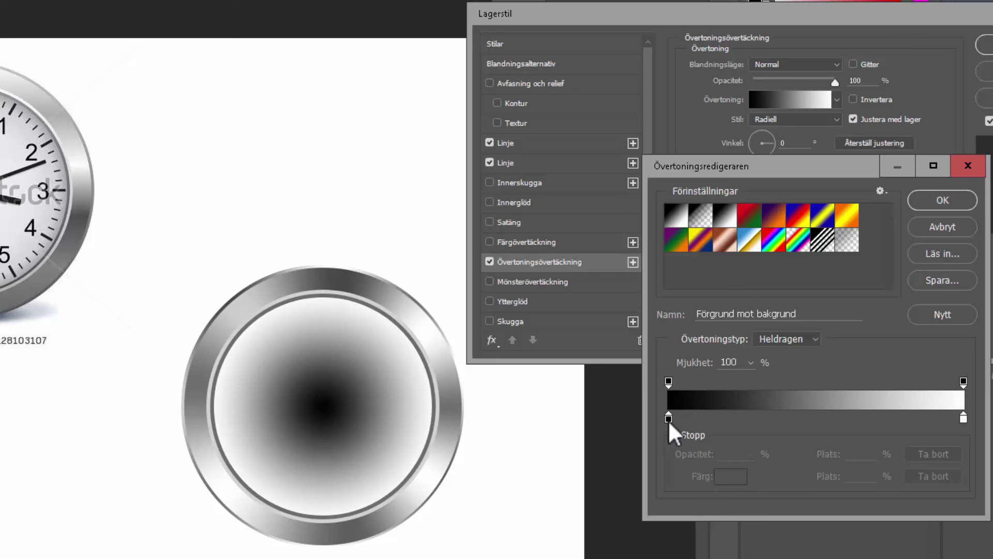
# Step: Reverse the gradient to white at 0% and make the 100% end stop grey 8c8c8c
pyautogui.moveTo(668, 417); pyautogui.dragTo(877, 422)
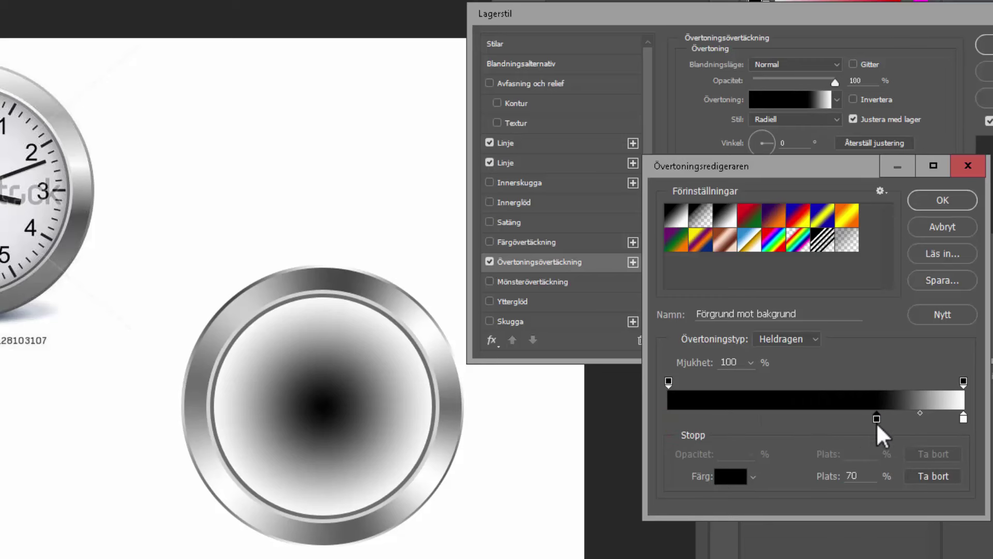
pyautogui.moveTo(963, 418); pyautogui.dragTo(668, 418)
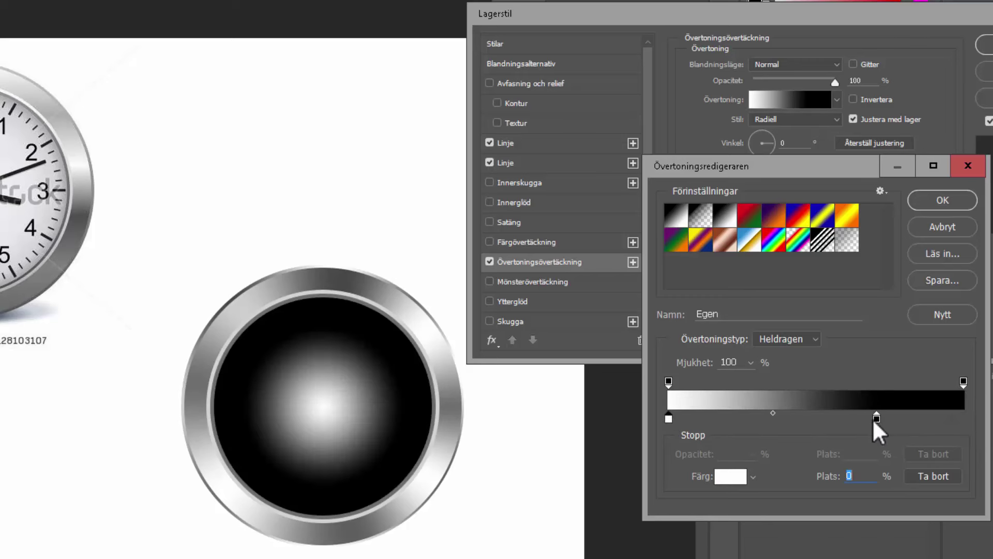
pyautogui.moveTo(875, 418); pyautogui.dragTo(963, 418)
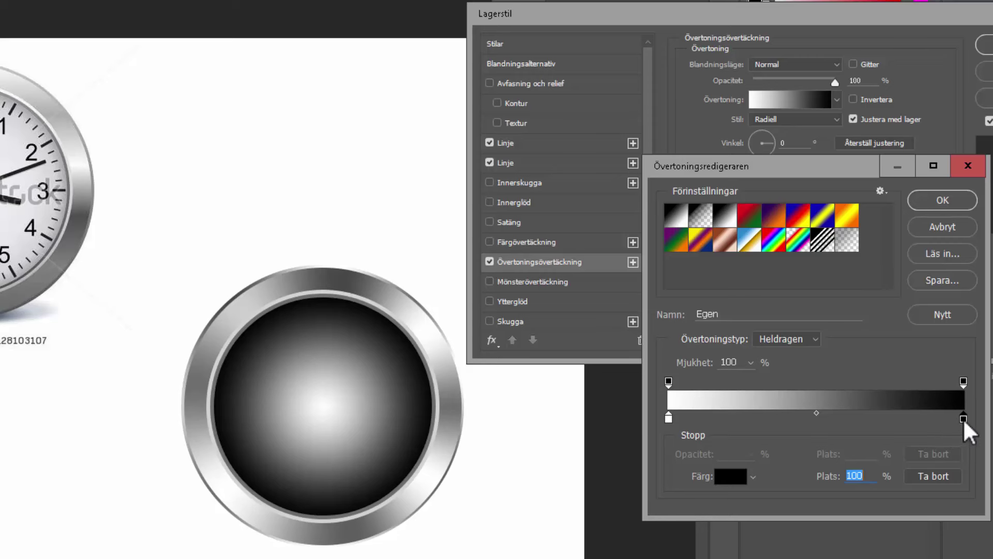
pyautogui.doubleClick(962, 416)
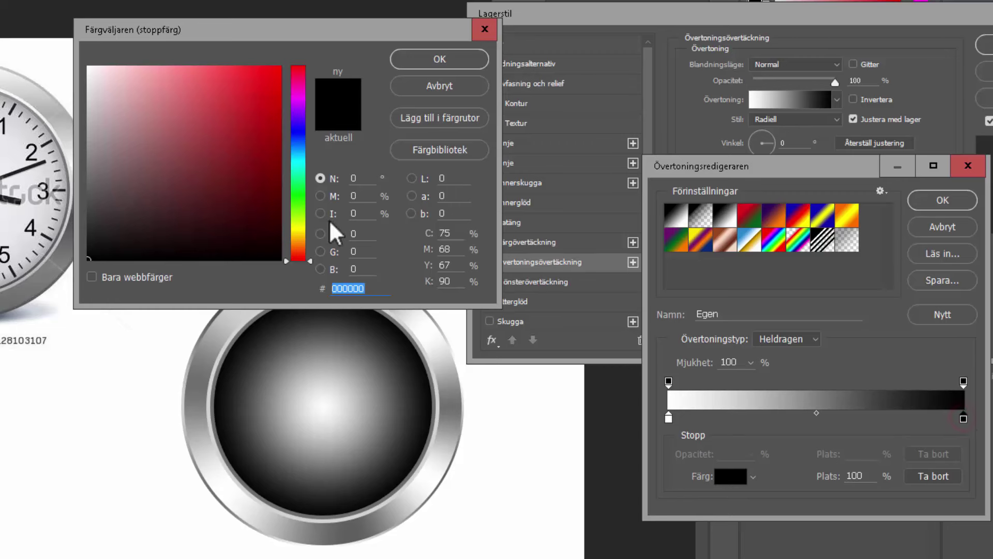
pyautogui.click(111, 223)
pyautogui.moveTo(79, 199); pyautogui.dragTo(87, 153)
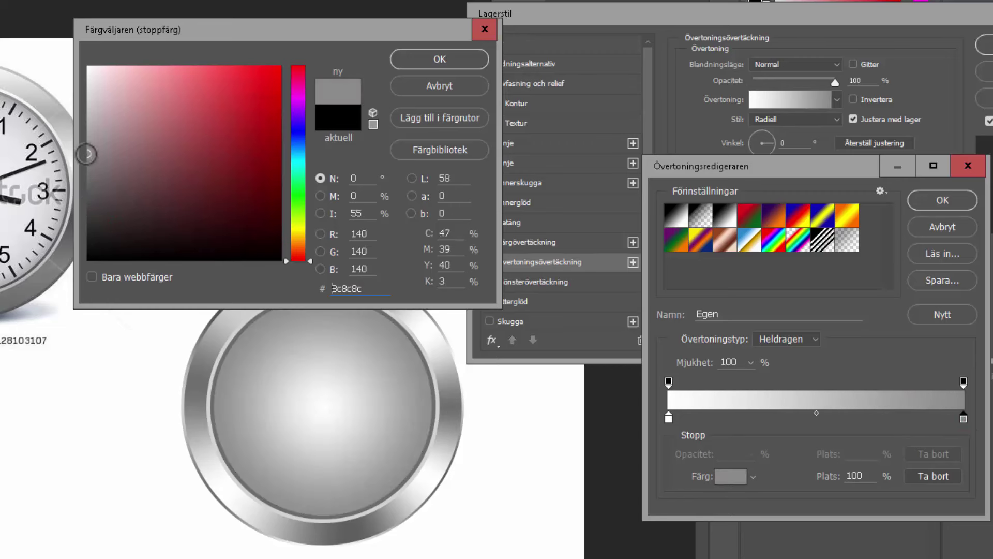
pyautogui.click(468, 60)
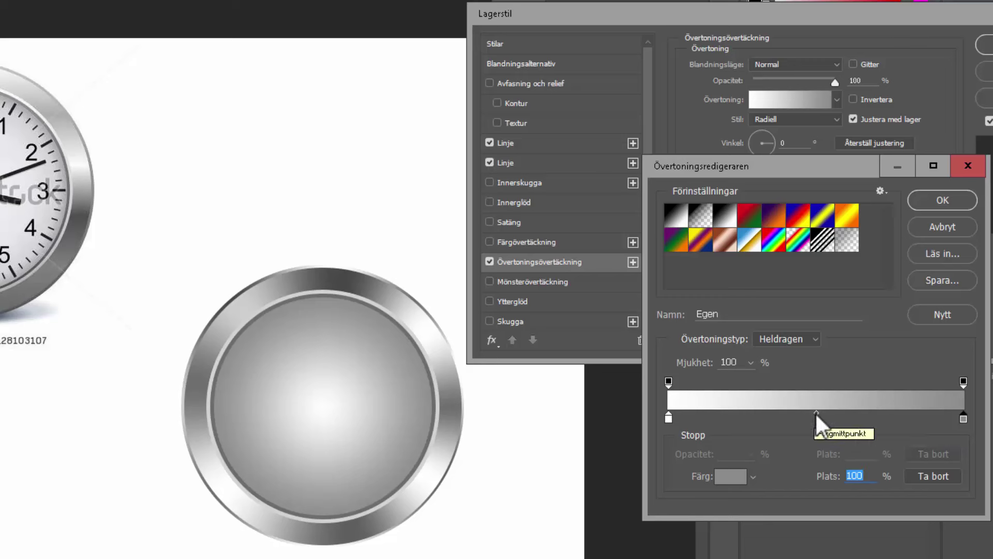
# Step: Move the gradient midpoint to 71% and apply the layer style
pyautogui.moveTo(816, 412); pyautogui.dragTo(855, 414)
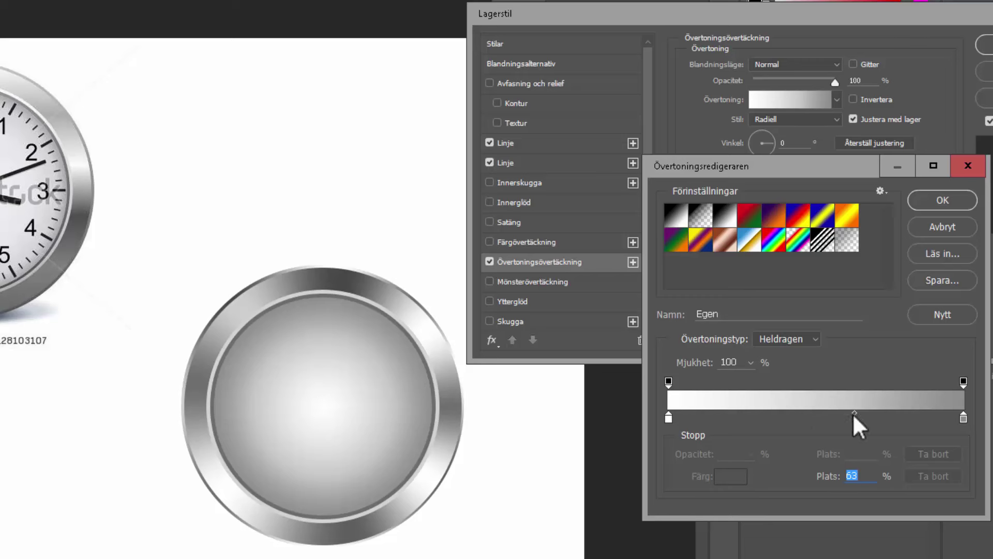
pyautogui.moveTo(854, 413); pyautogui.dragTo(878, 413)
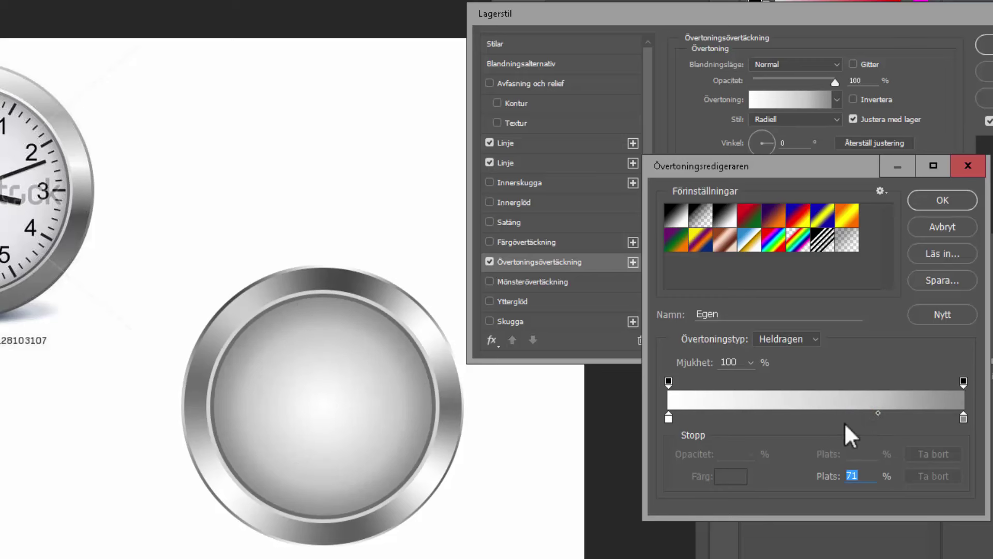
pyautogui.click(949, 199)
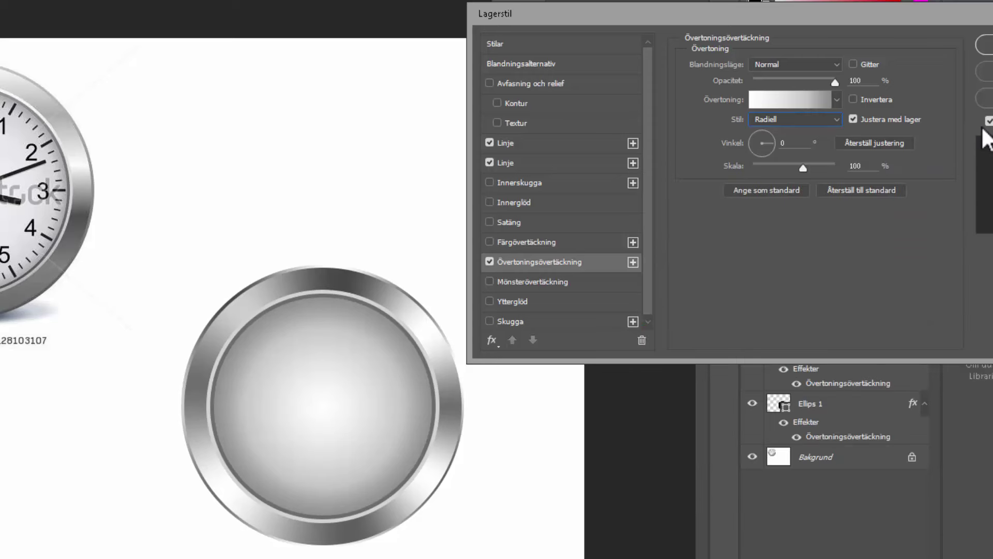
pyautogui.press('Return')
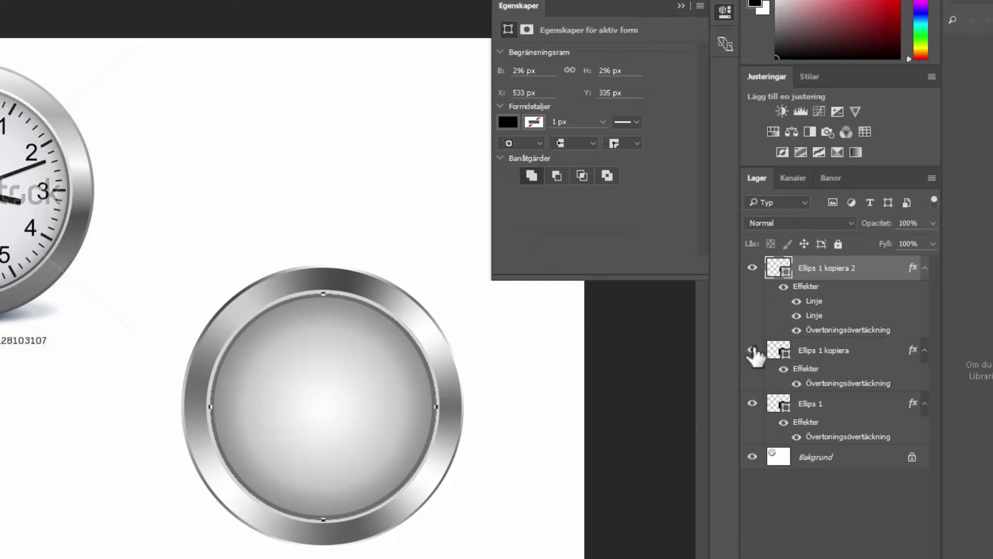